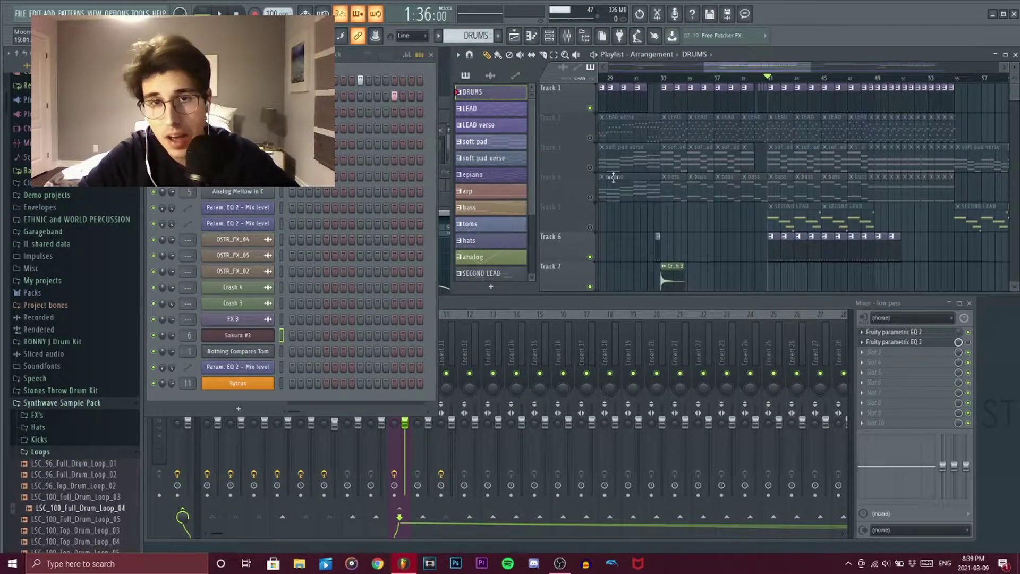
Mute Track 6 in the playlist and unmute it again
left_click(590, 257)
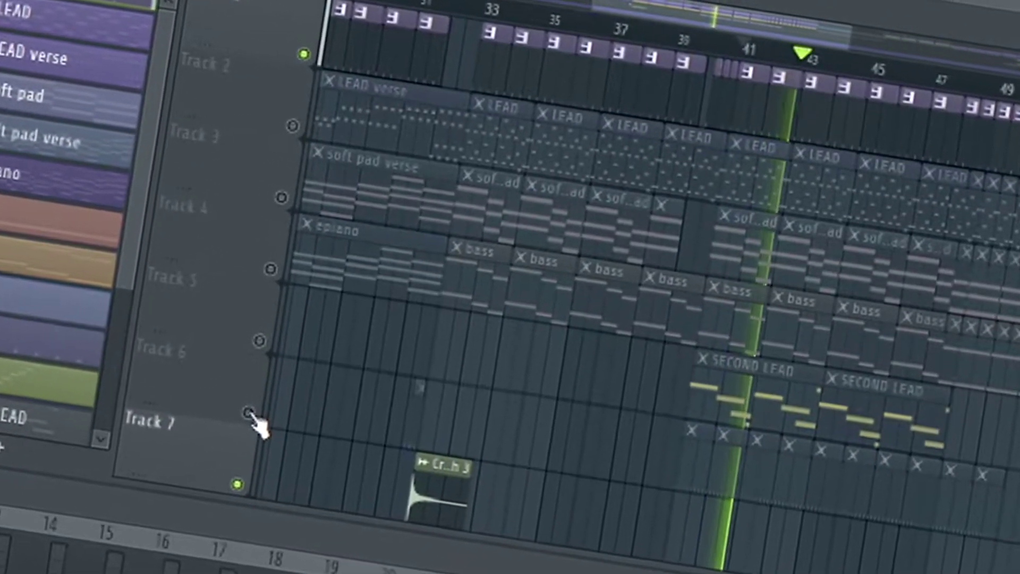
left_click(300, 394)
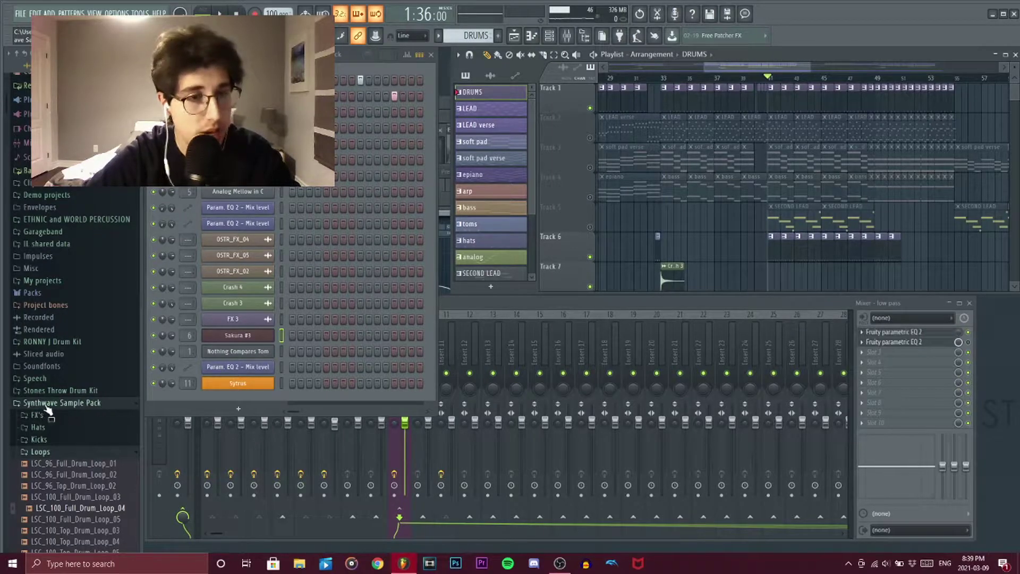
Browse the Hats and Kicks folders of the Synthwave Sample Pack, collapsing the Loops folder first
left_click(47, 452)
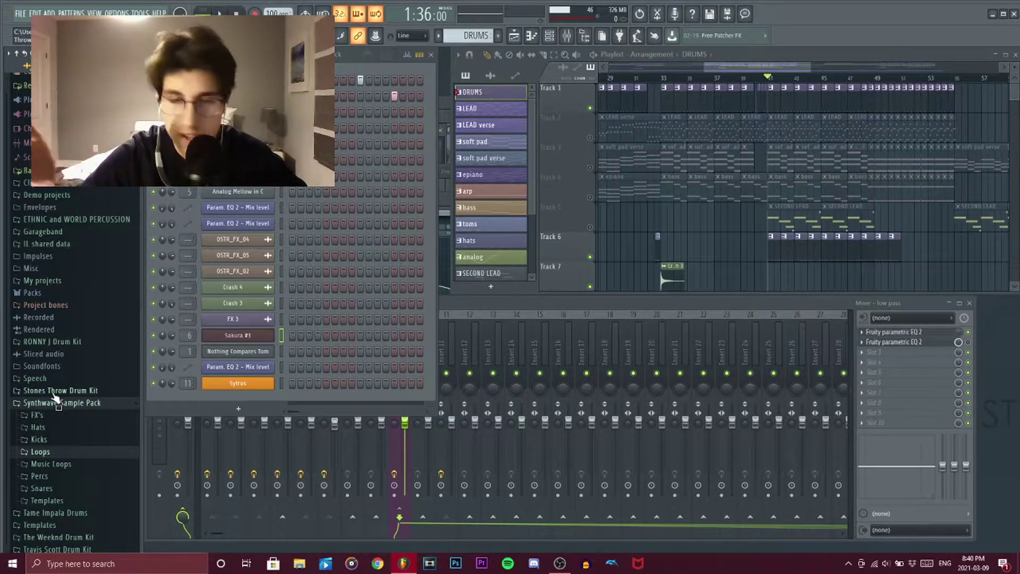
left_click(46, 426)
left_click(46, 427)
left_click(41, 430)
left_click(39, 431)
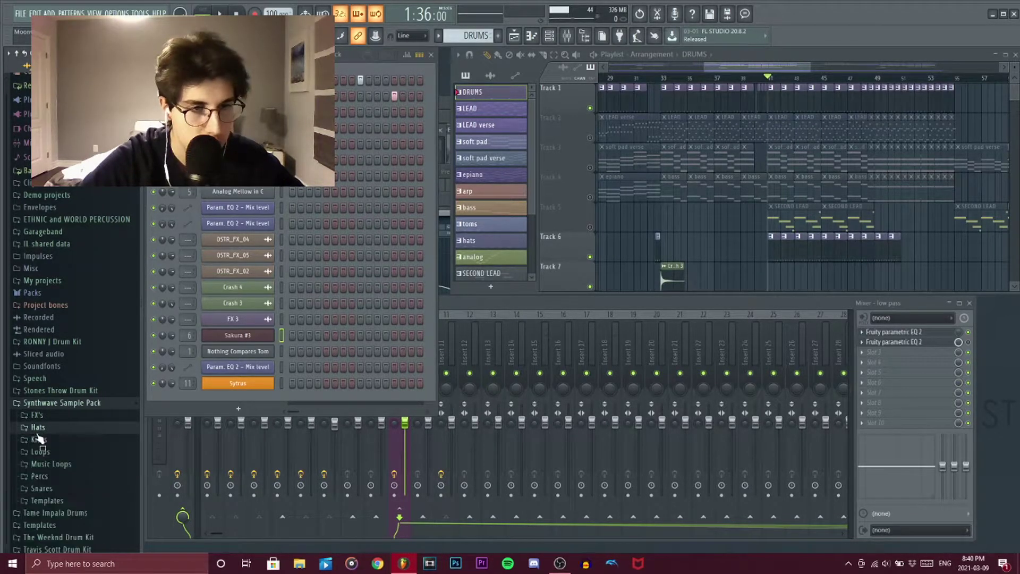
left_click(36, 431)
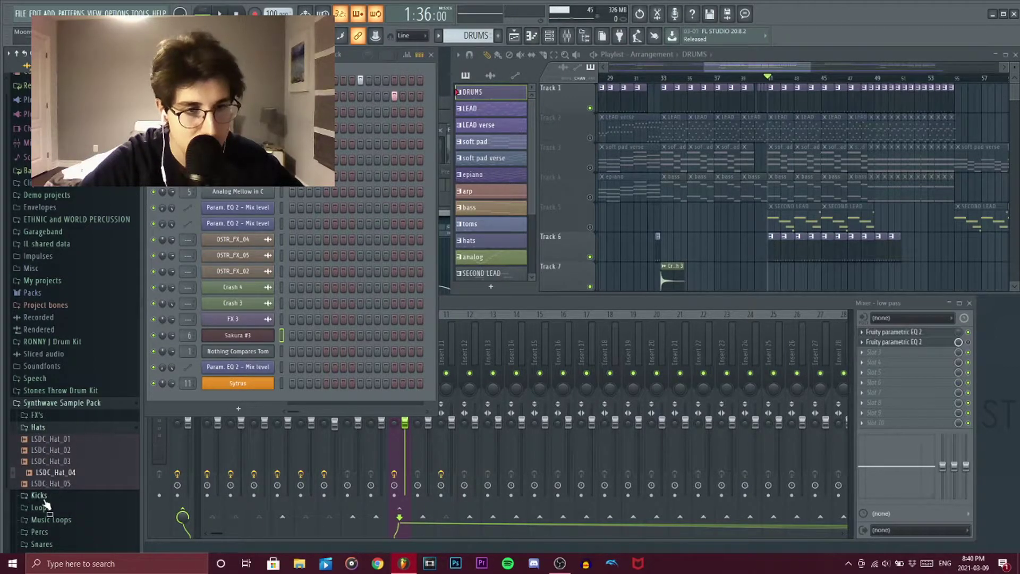
left_click(39, 496)
left_click(40, 440)
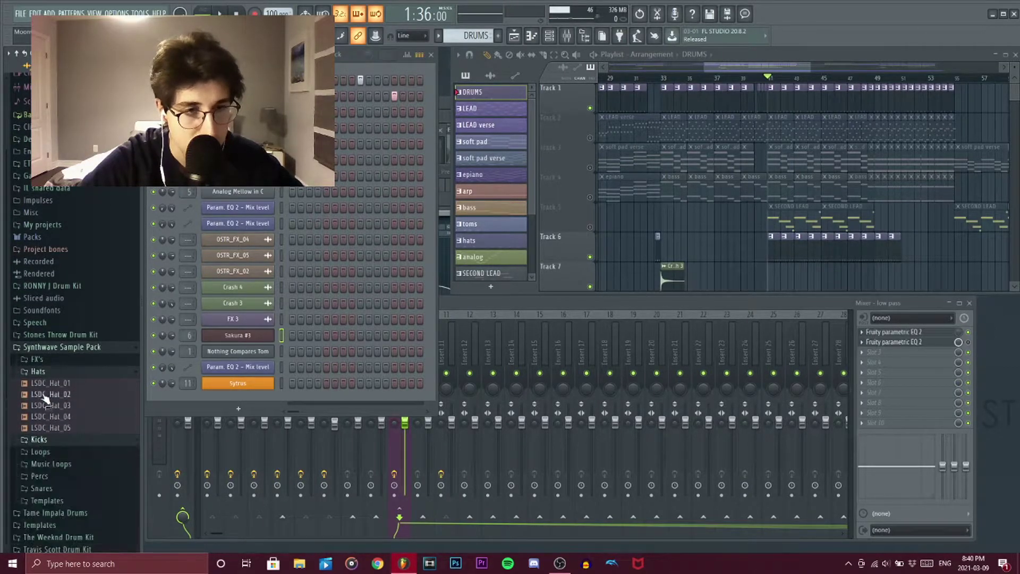
left_click(38, 373)
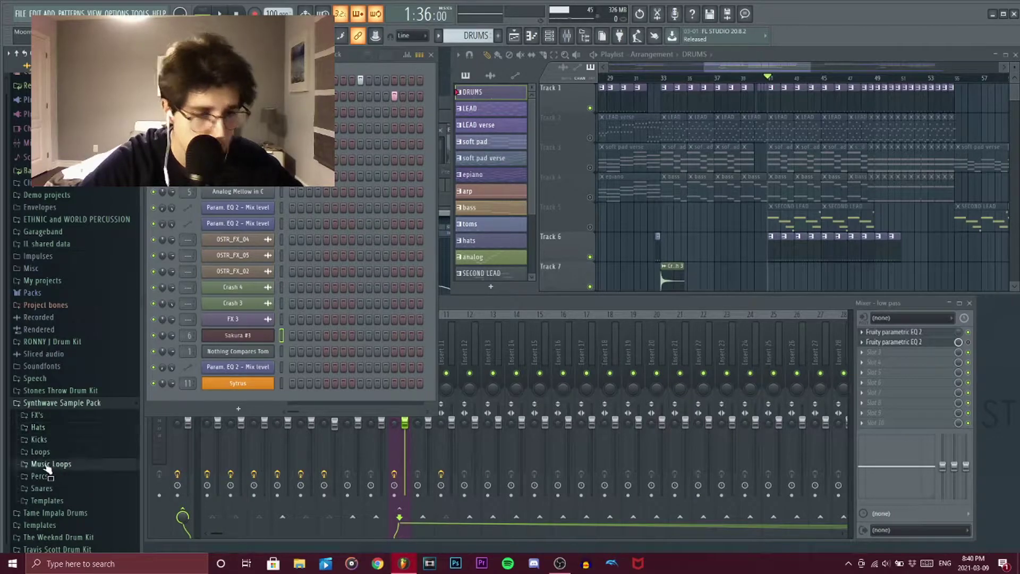
Preview LSC_100_Bass_Loop_02_Cm and LSC_100_Synth_Loop_03_Cm from the Music Loops folder, and collapse the folder
left_click(50, 464)
left_click(47, 477)
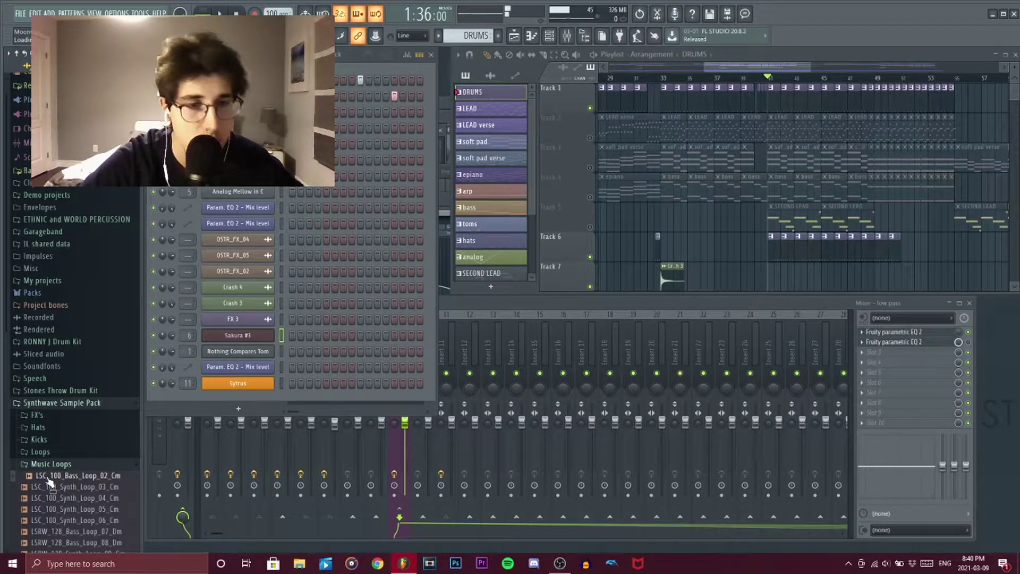
left_click(63, 487)
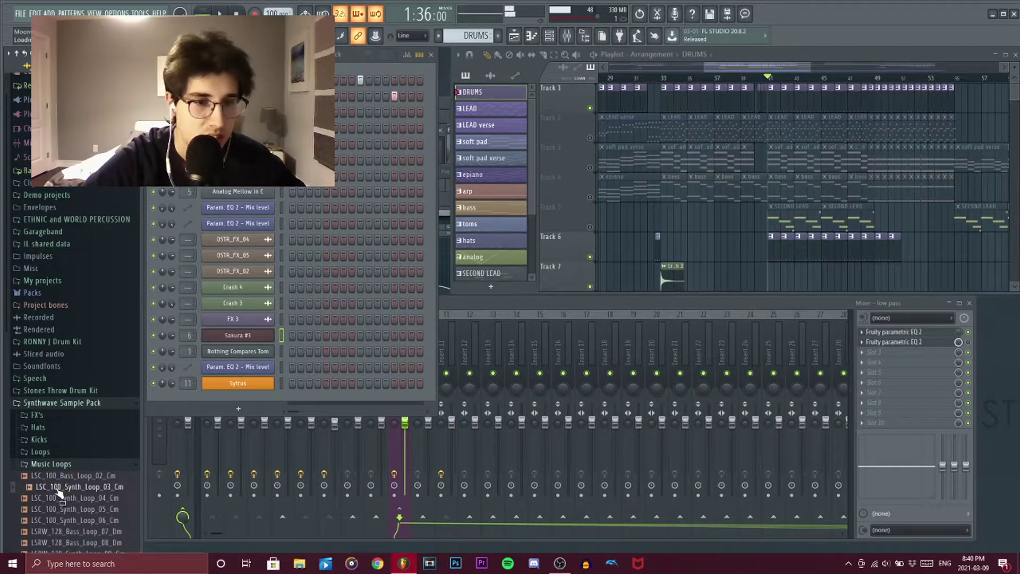
left_click(236, 14)
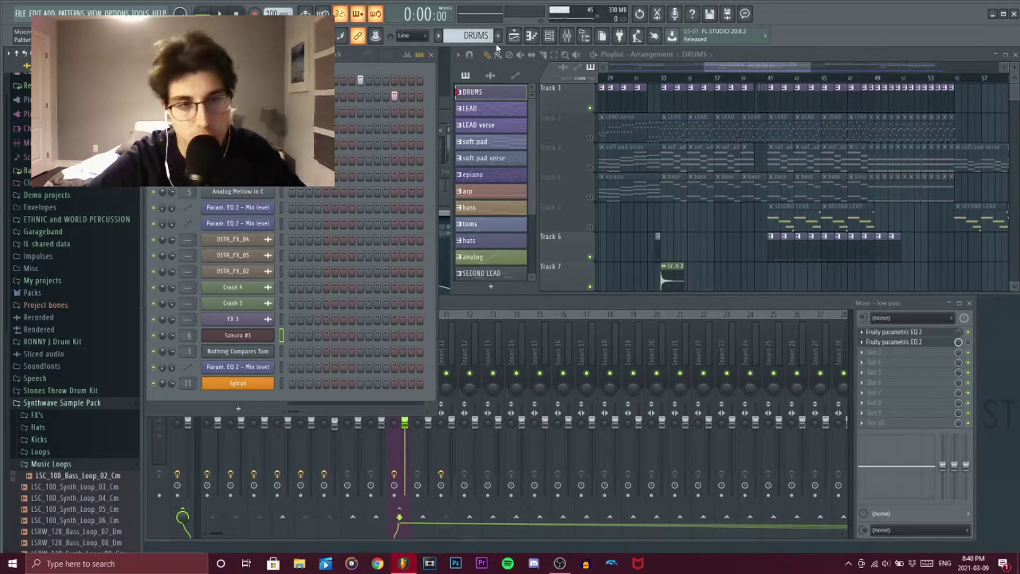
left_click(63, 465)
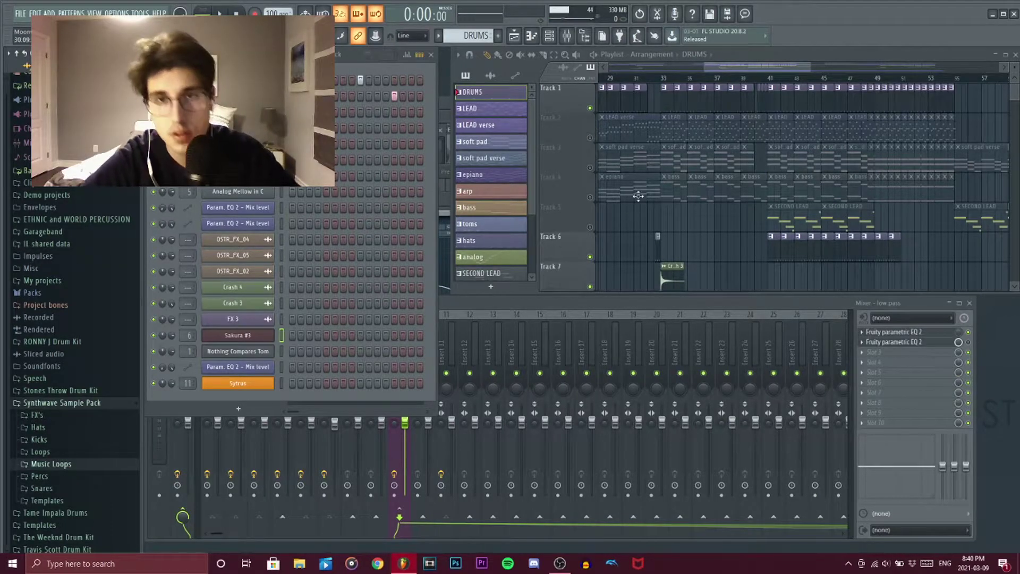
Play the arrangement's drum section from bar 41 and stop playback
left_click(770, 78)
key("space")
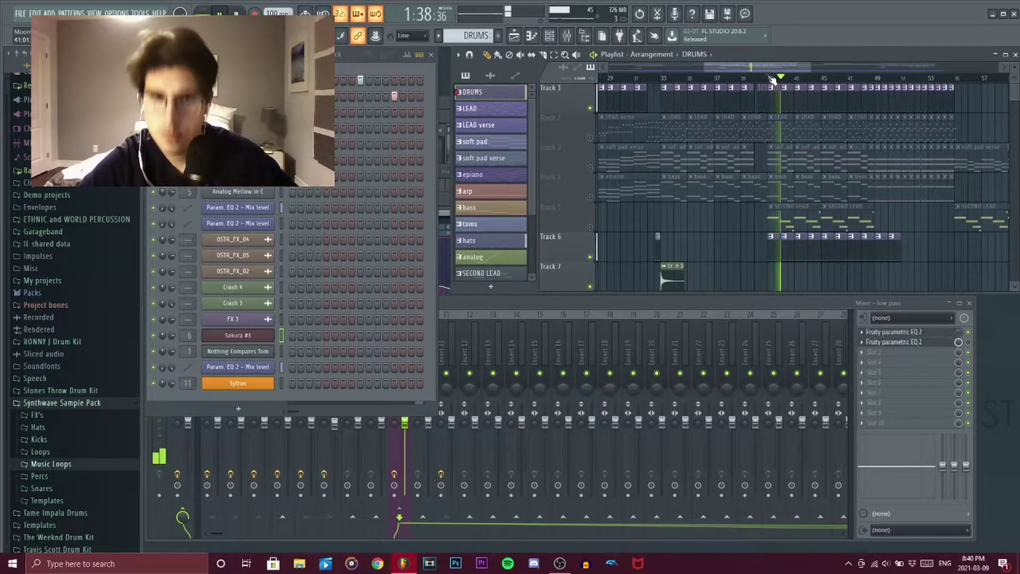
key("space")
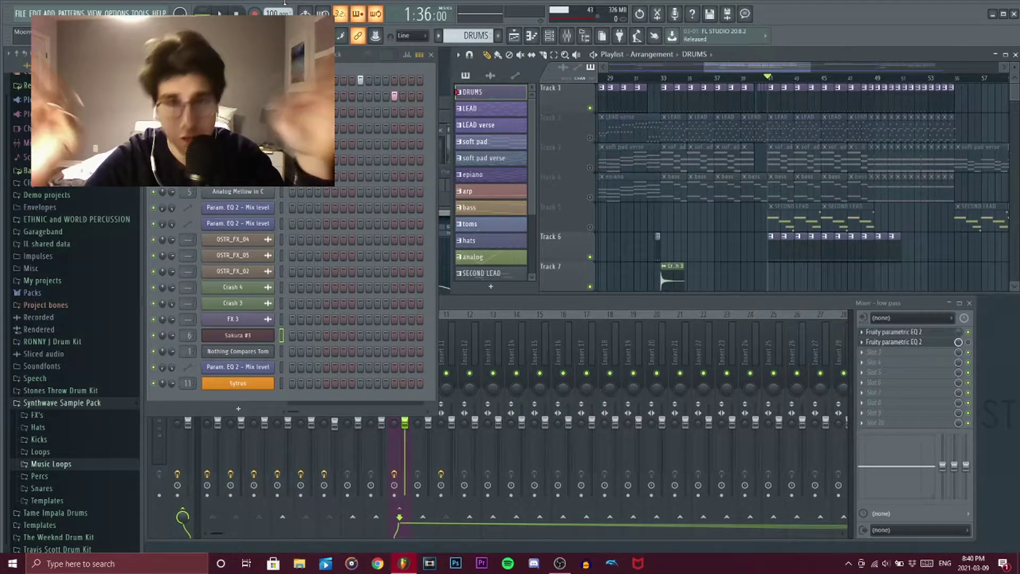
Select the LEAD pattern and open its Sakura synth and its notes in the piano roll
left_click(500, 110)
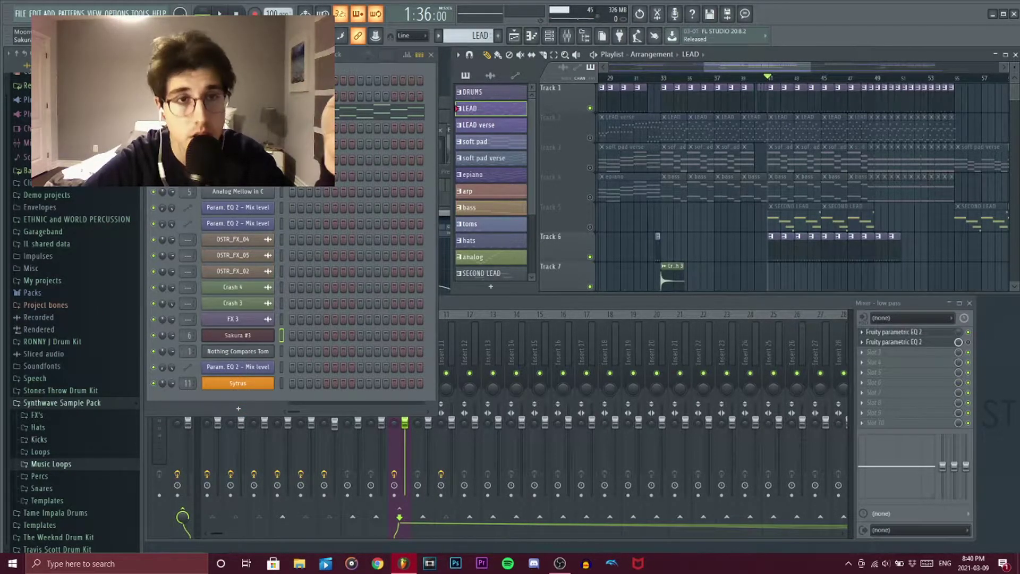
left_click(238, 111)
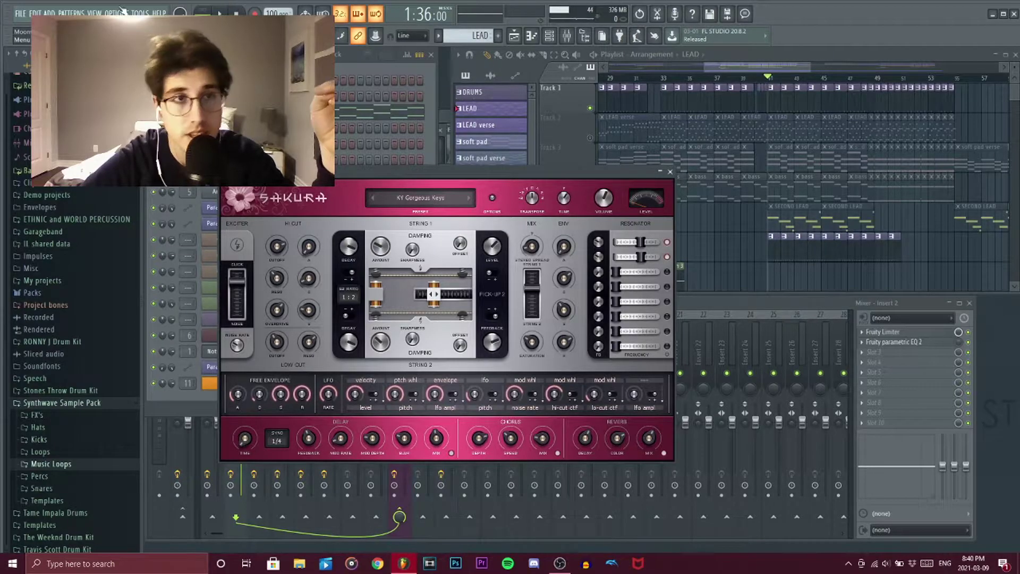
left_click(95, 12)
left_click(532, 36)
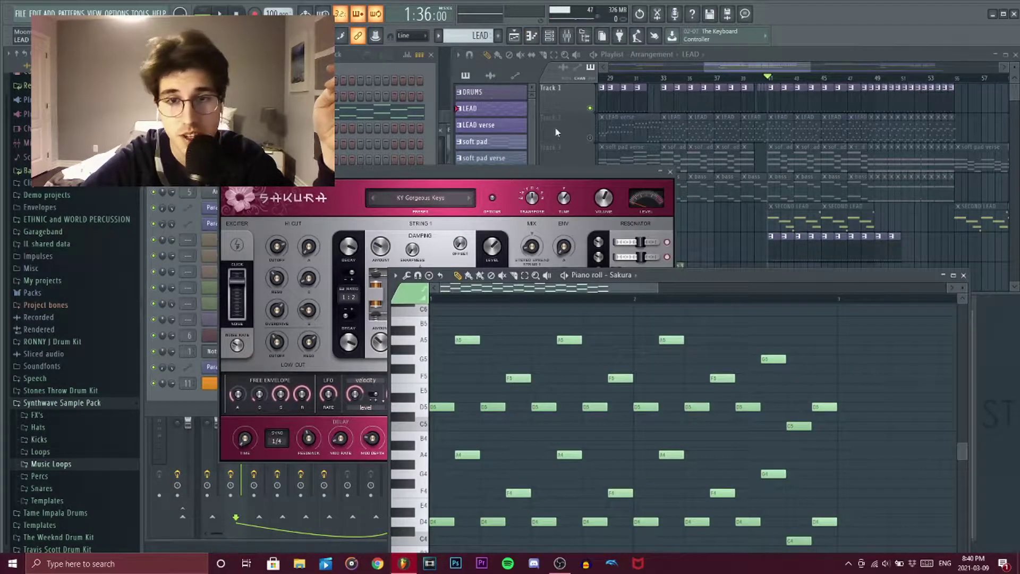
Unmute the lead on Track 2 and mute Tracks 1 and 6 in the playlist
left_click(590, 138)
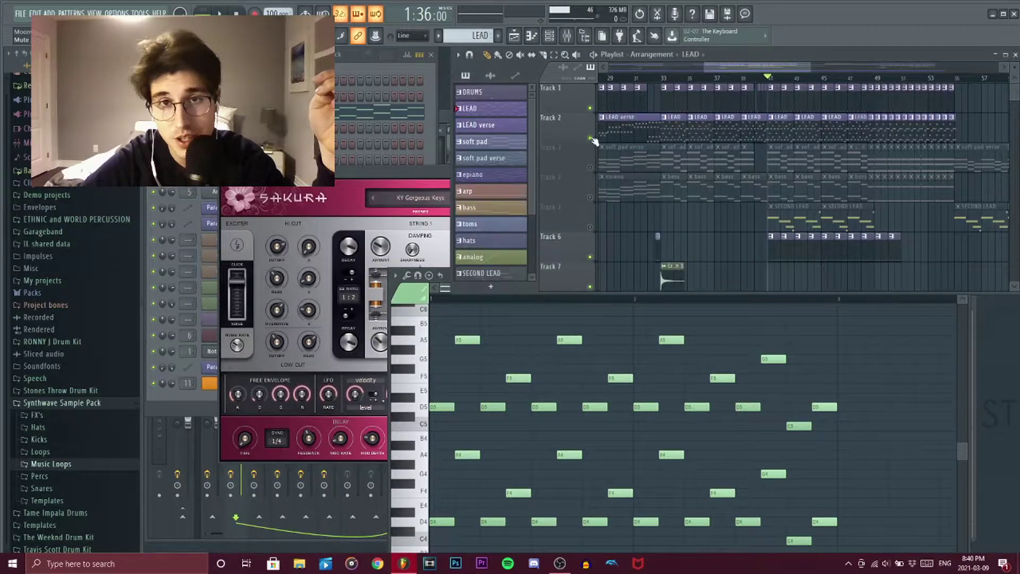
left_click(590, 109)
left_click(591, 258)
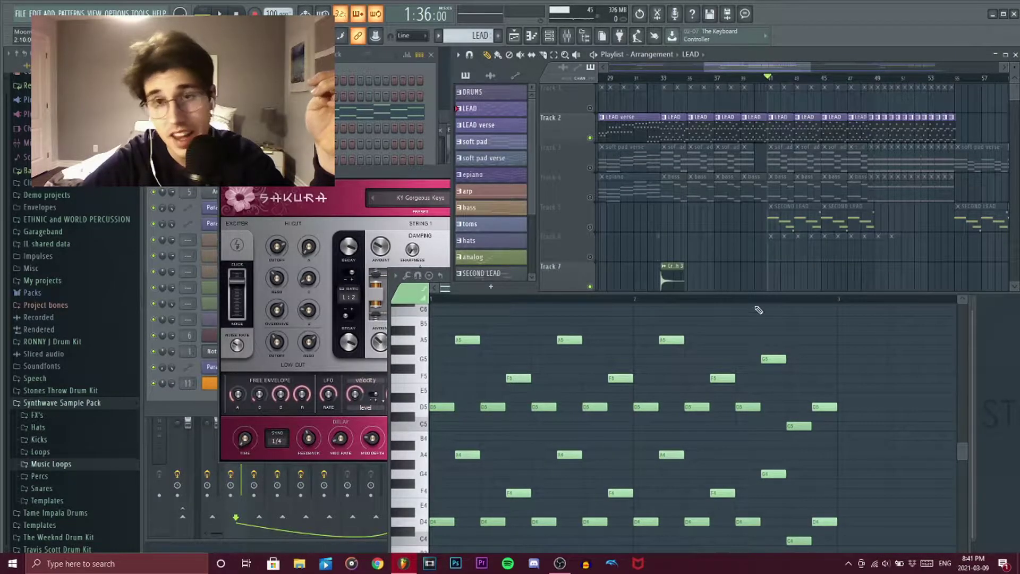
Examine the lead melody and its note velocities in the Sakura piano roll while playing it back
left_click(394, 287)
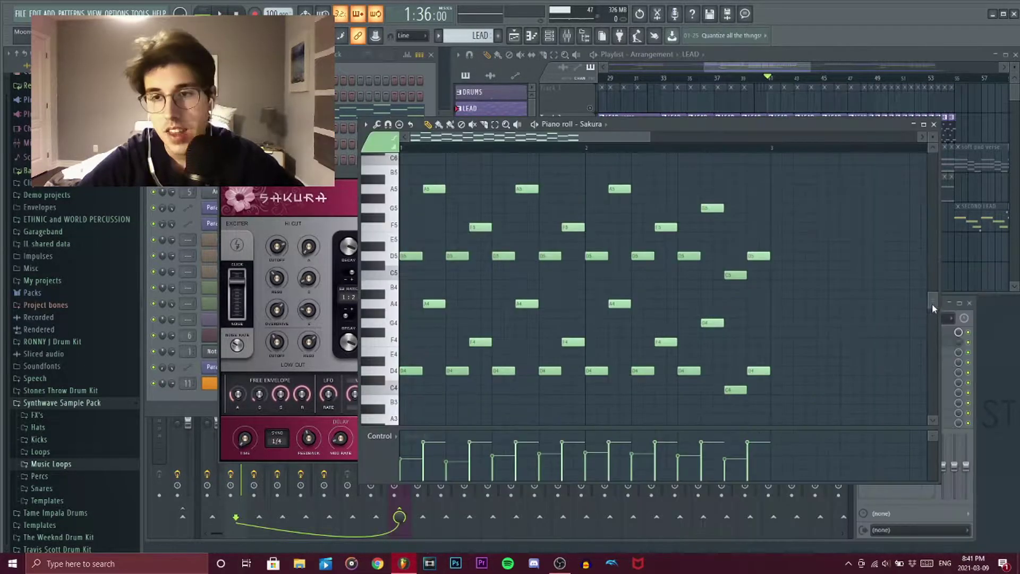
left_click_drag(933, 306, 932, 304)
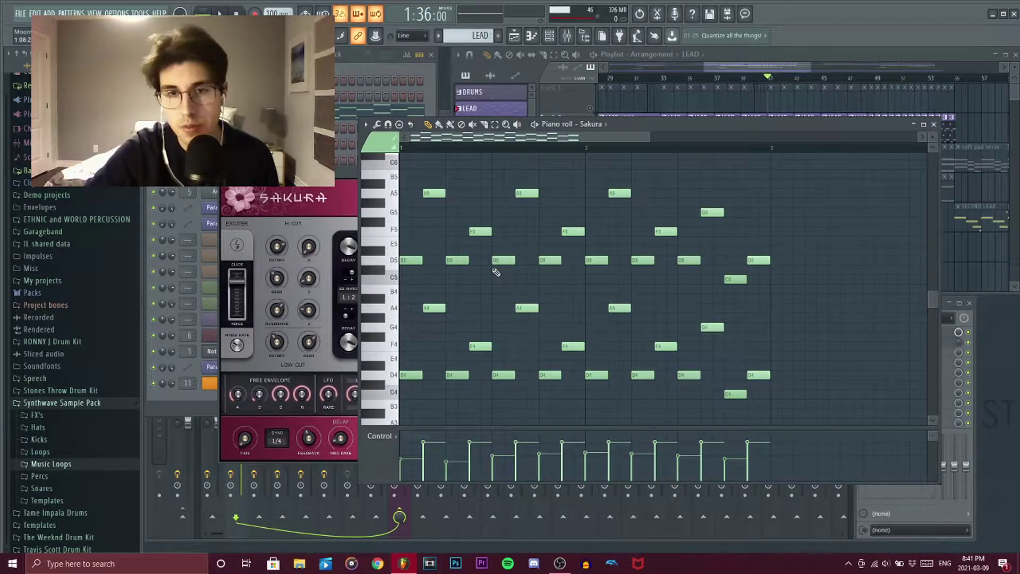
key("space")
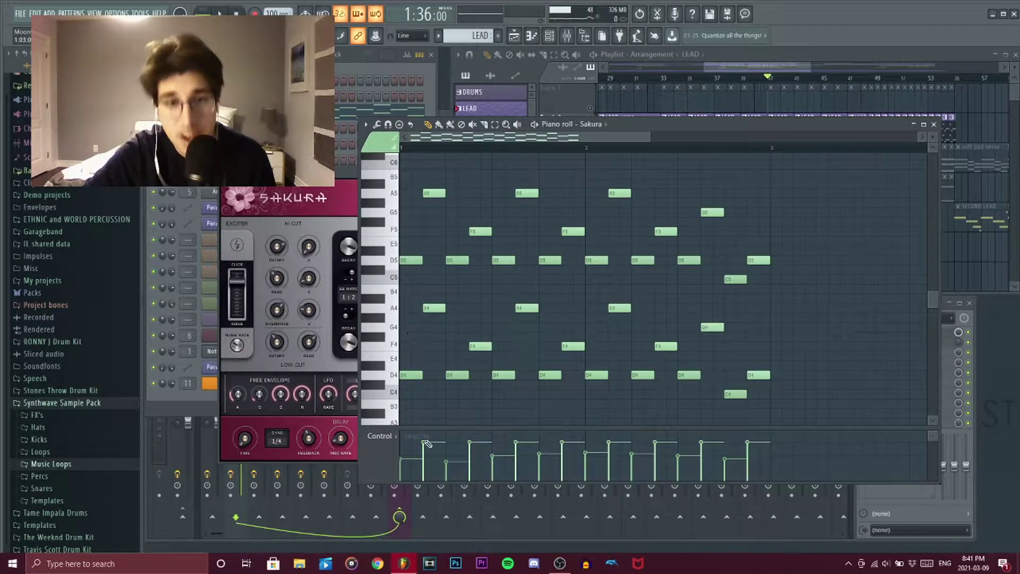
key("space")
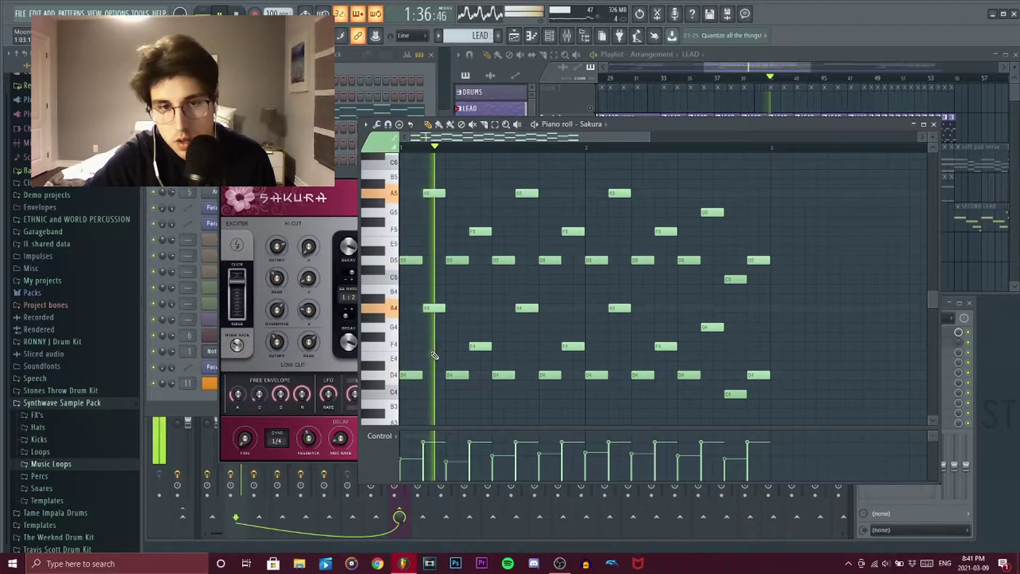
key("space")
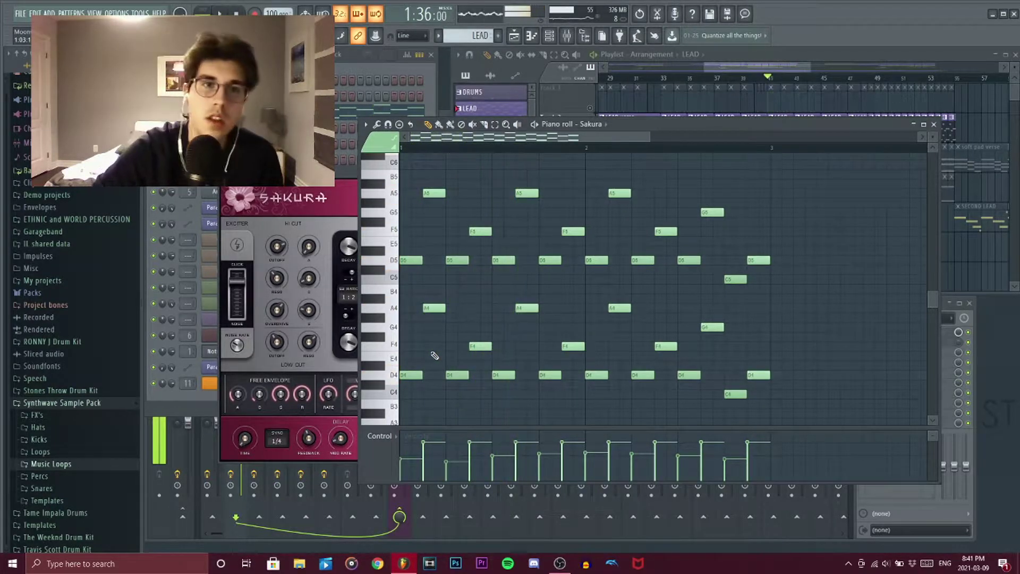
Look through Sakura's Presets Library and return to the lead's piano roll
left_click(348, 198)
left_click(431, 200)
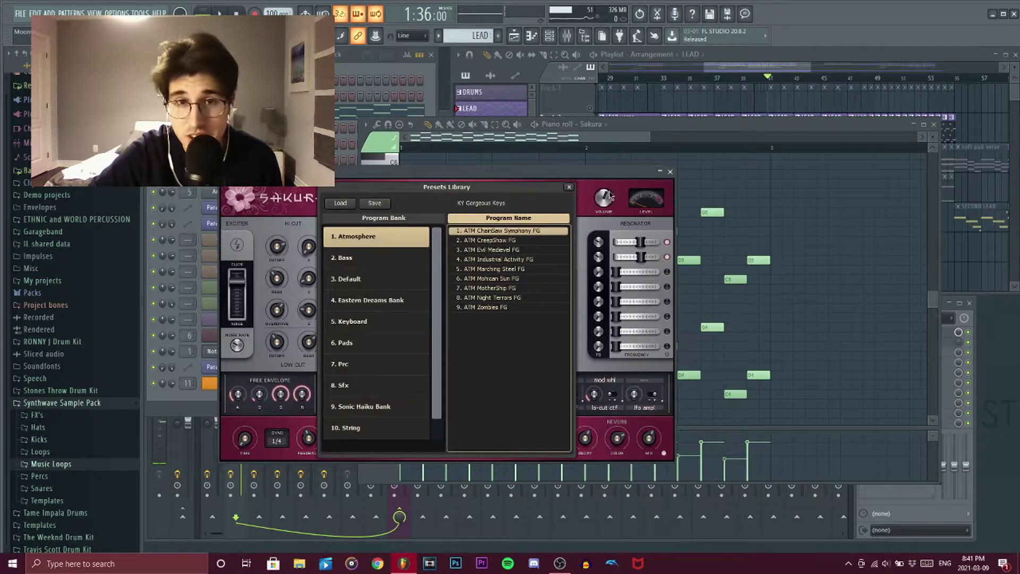
left_click(675, 125)
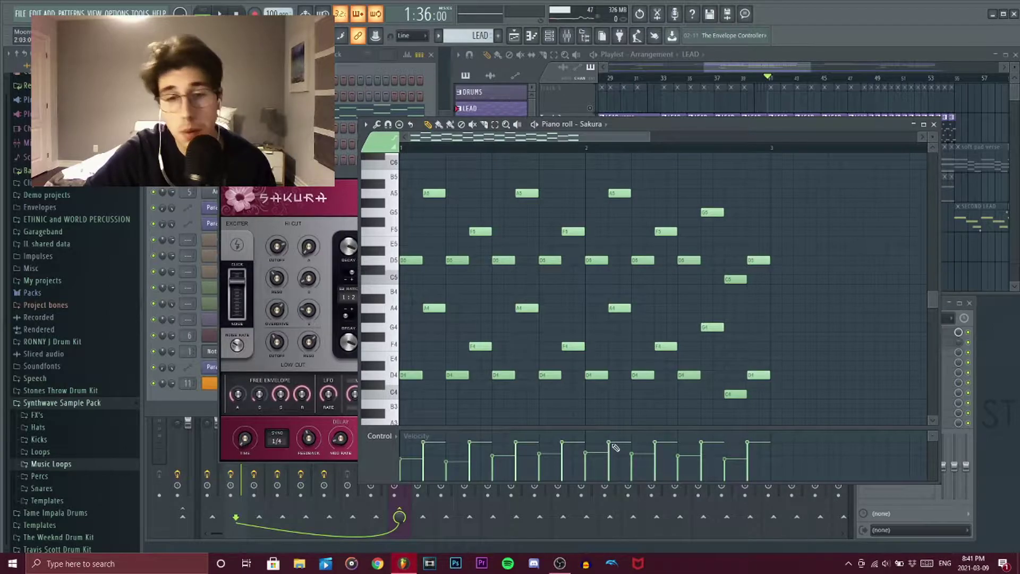
Switch to the 95 BPM project and mute the synth loop on Track 5
left_click(1015, 14)
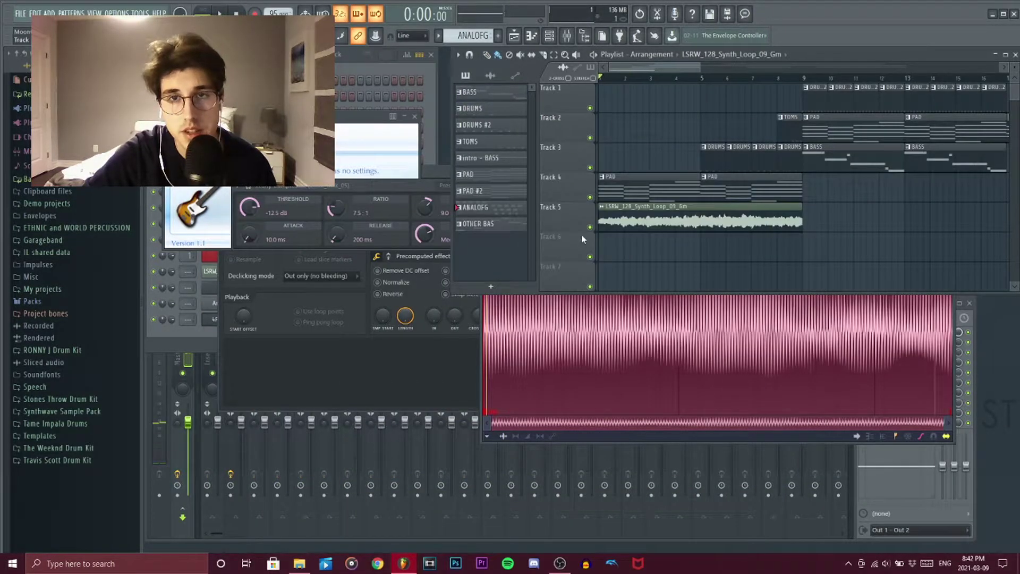
left_click(590, 227)
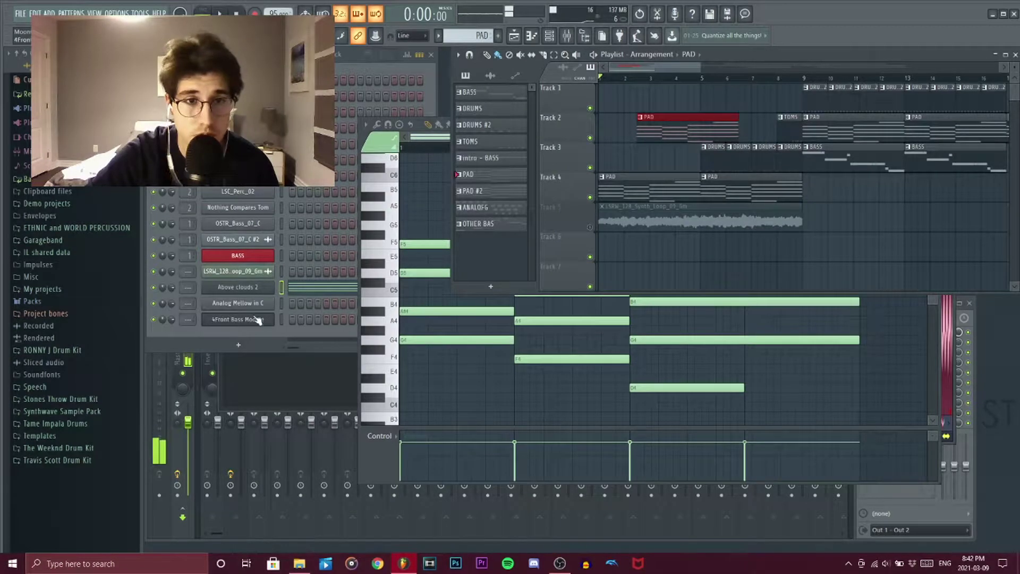
Open the PAD pattern's synth and choose the Above clouds 2 preset
left_click(245, 289)
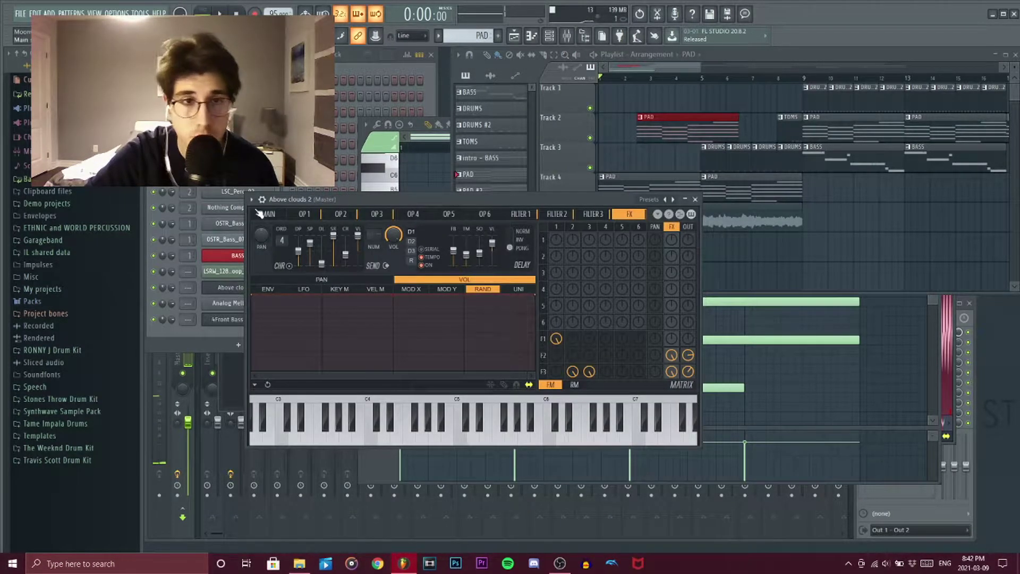
left_click(659, 203)
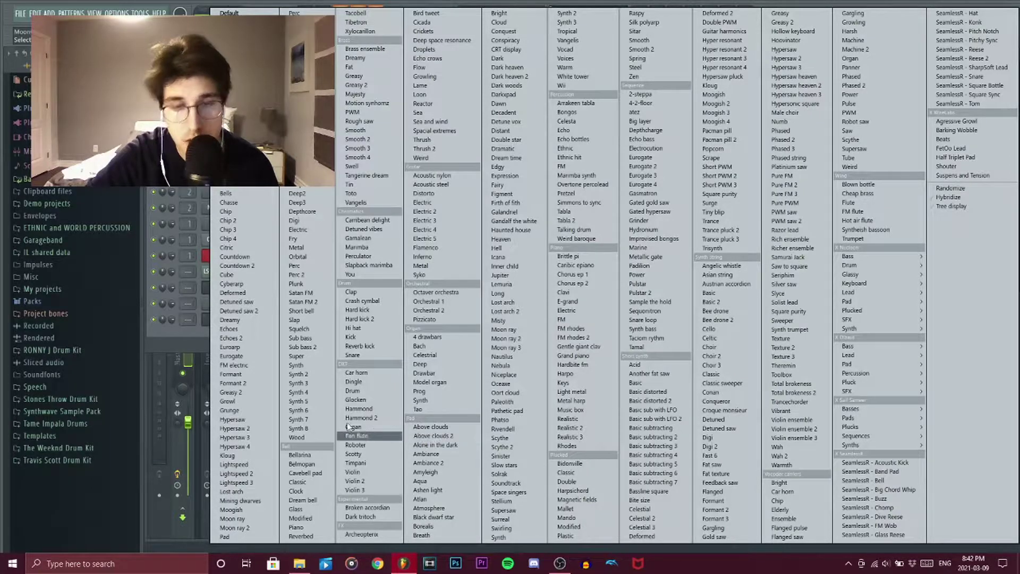
left_click(432, 435)
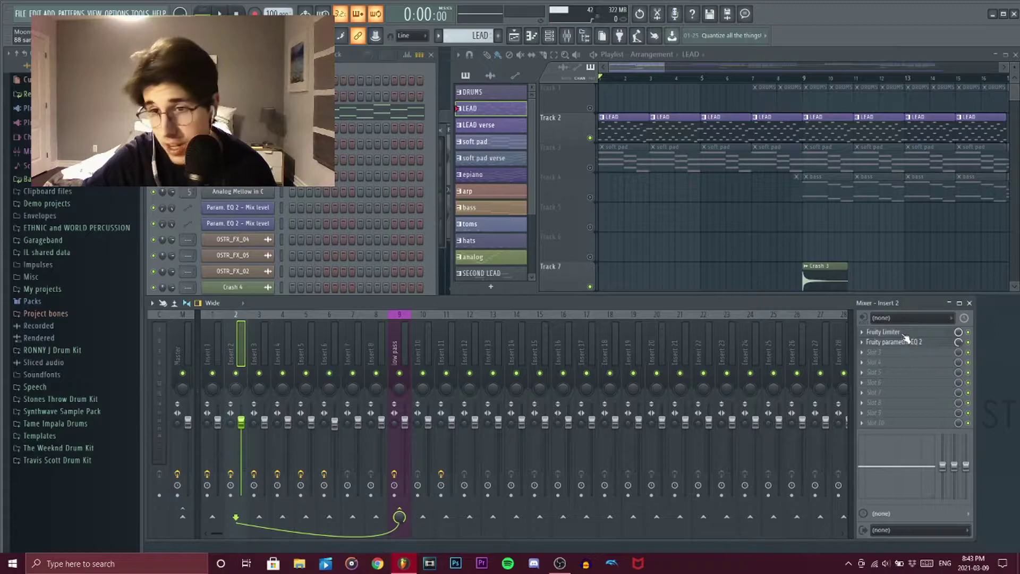
Open the Fruity Limiter and Fruity parametric EQ 2 on mixer Insert 2 to inspect the lead's effects
left_click(904, 334)
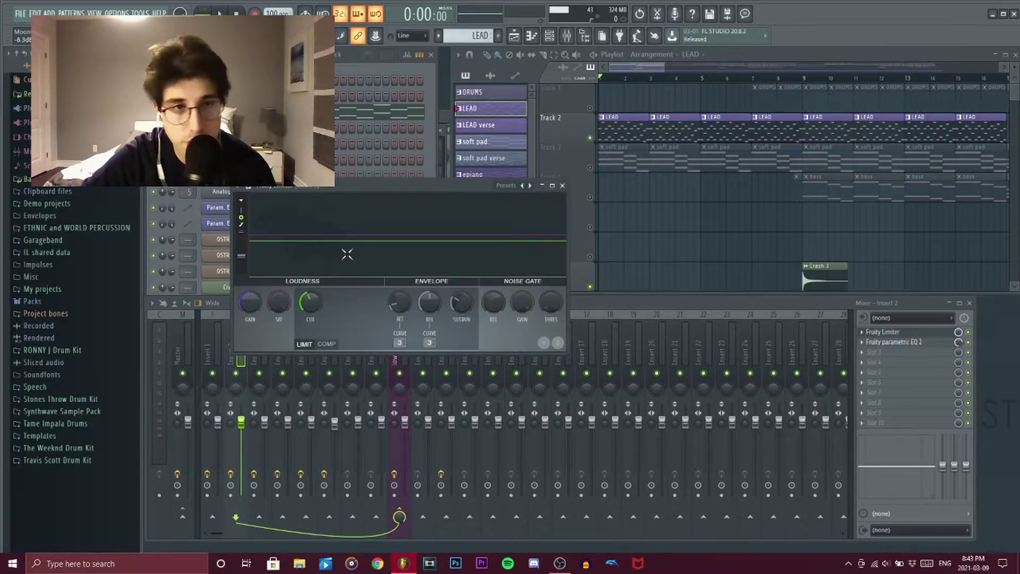
left_click(901, 343)
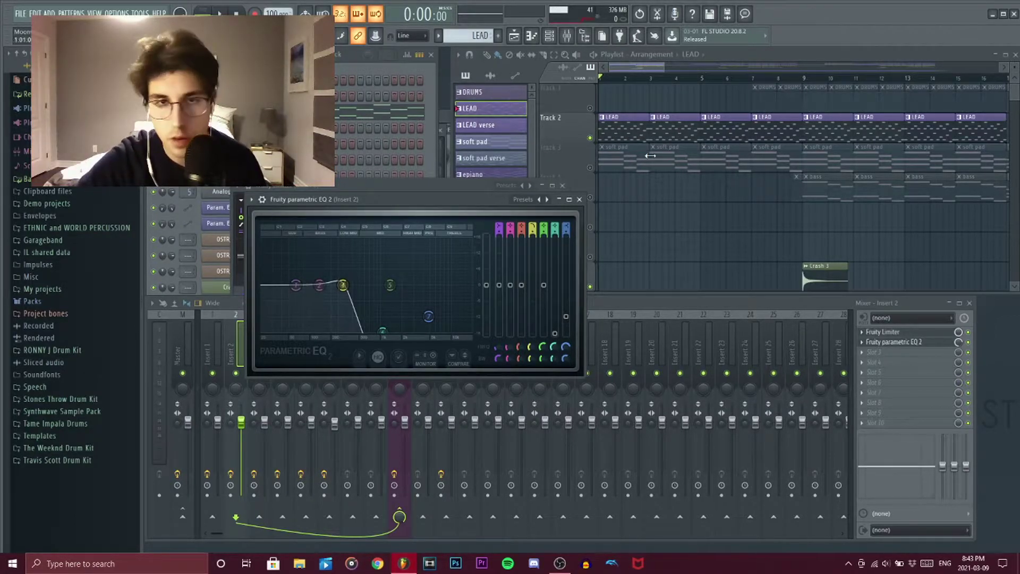
Open the soft pad pattern's chords in the piano roll and play the pad track from the start
double_click(616, 152)
left_click_drag(930, 321, 930, 298)
left_click(220, 13)
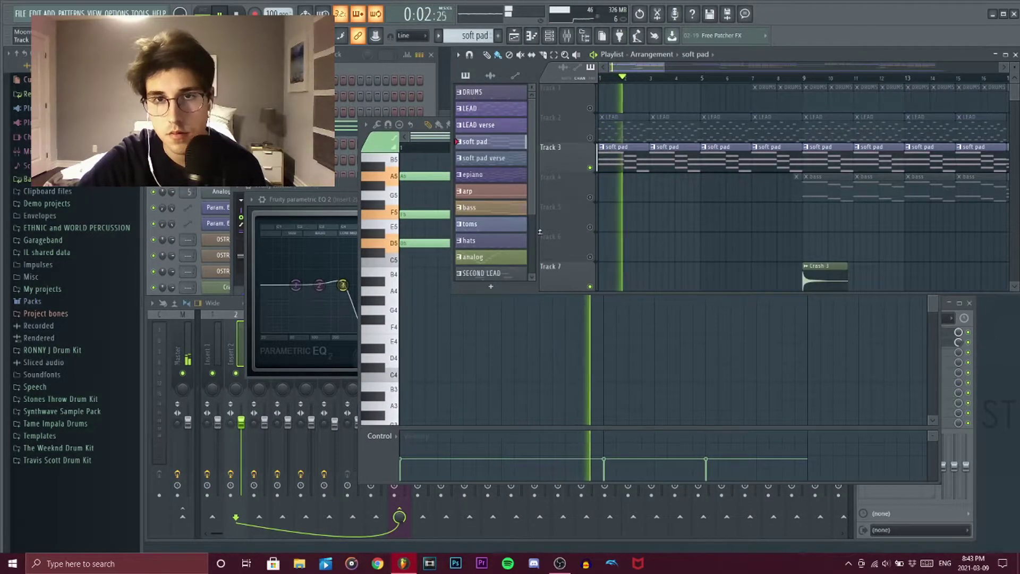
Unmute Track 2 to hear the lead with the soft pad, stop playback and select mixer Insert 2
left_click(590, 138)
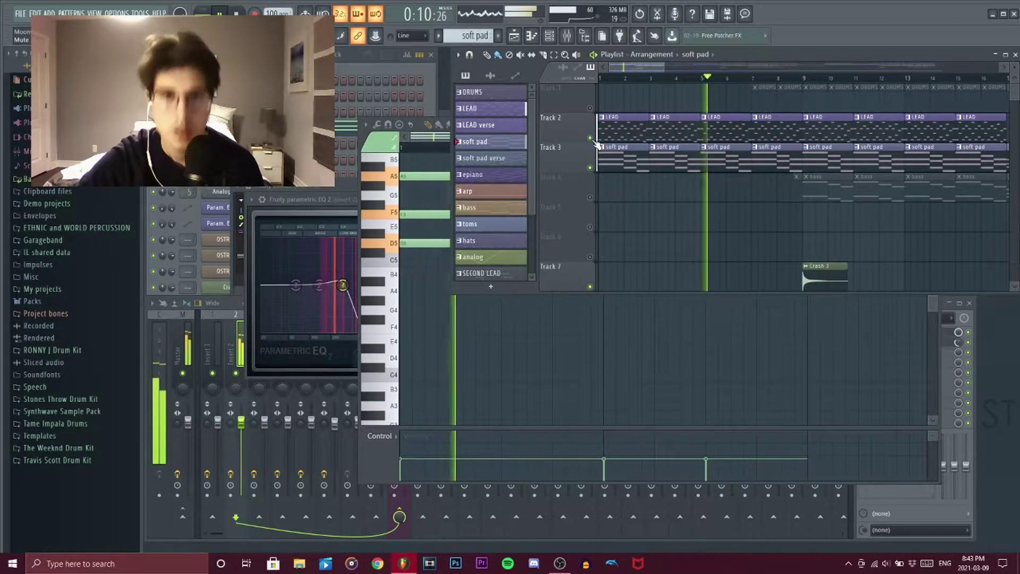
key("space")
left_click(237, 342)
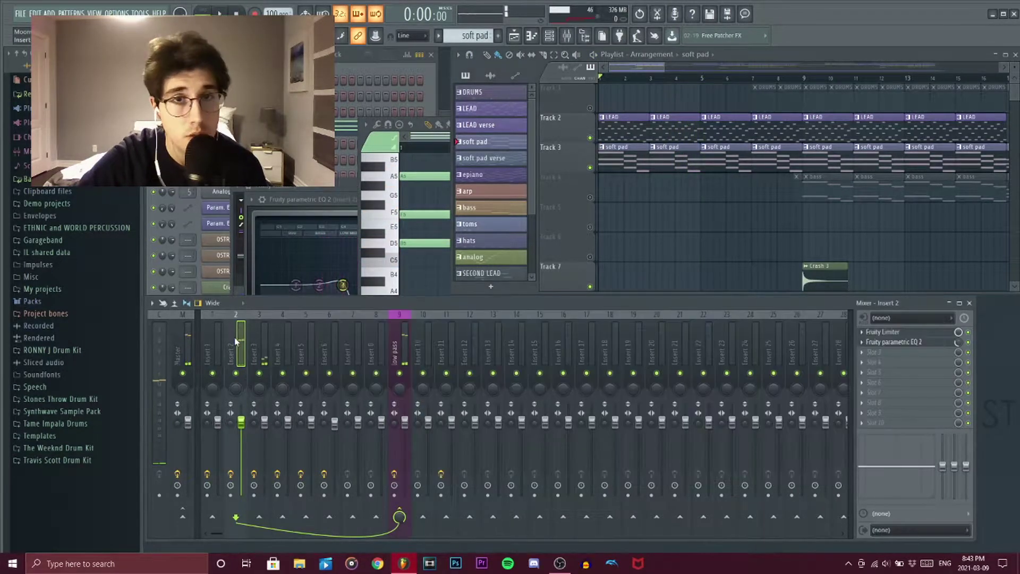
Open the soft pad's Sakura synth and the Fruity Stereo Enhancer on mixer Insert 3 to inspect its sound
left_click(216, 128)
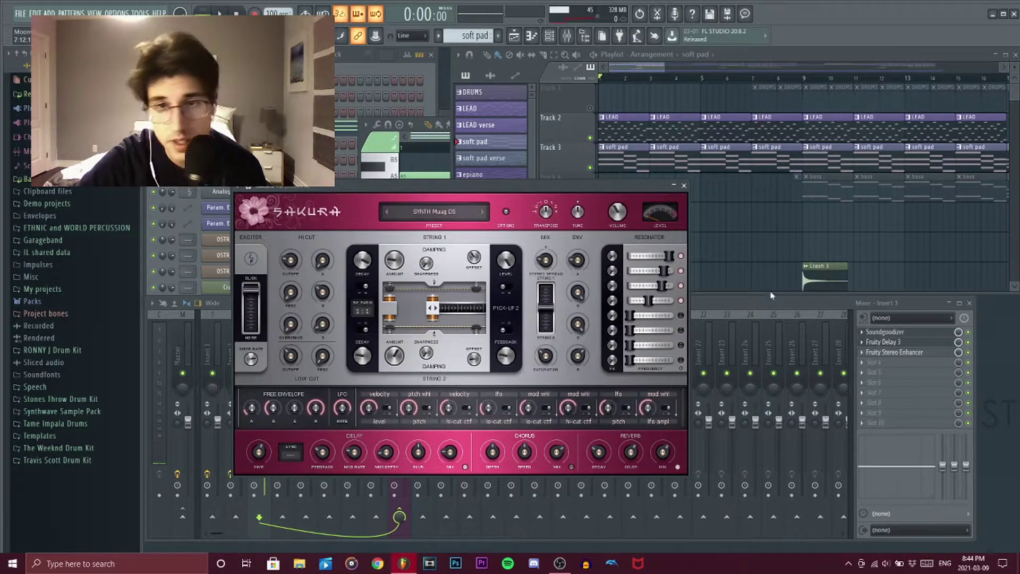
left_click(915, 353)
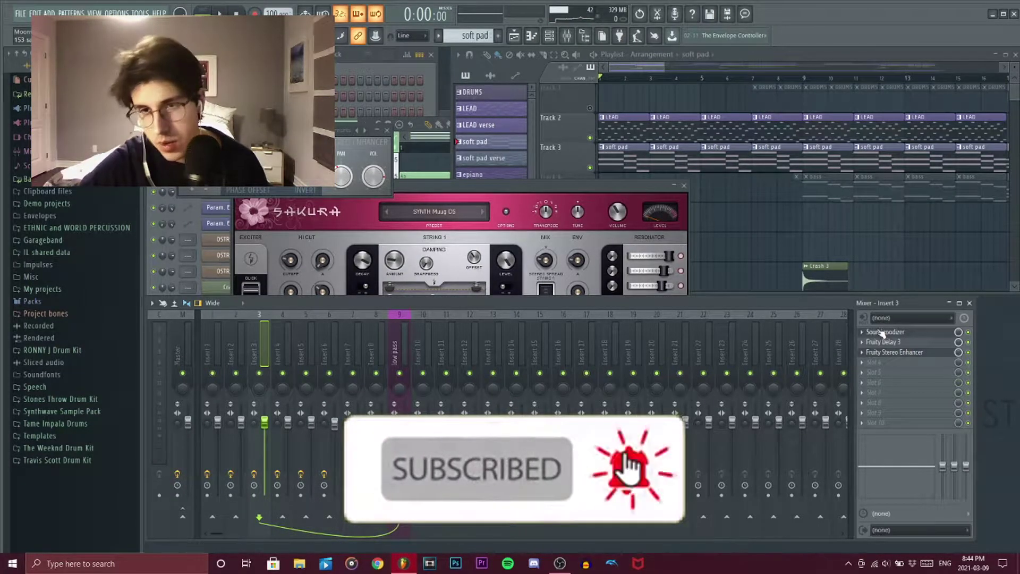
Select the bass pattern, open its Sakura #3 synth and play its notes in the piano roll
scroll(582, 131, "down", 3)
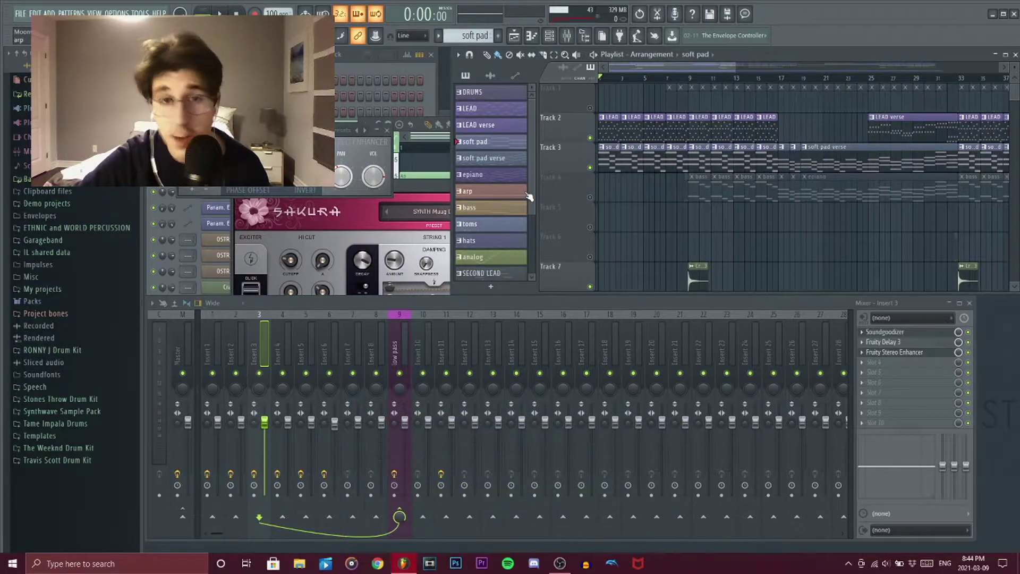
left_click(349, 56)
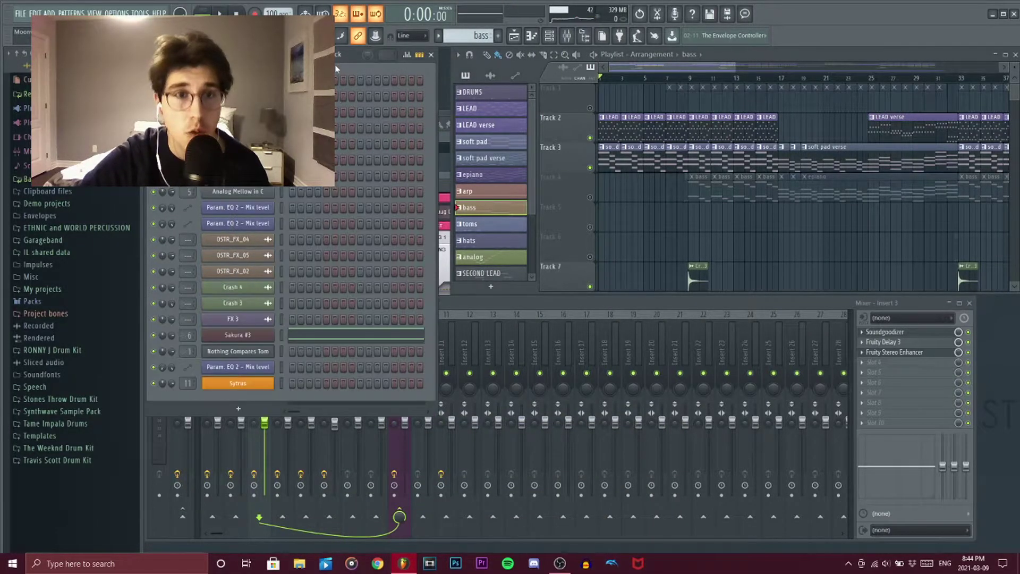
left_click(228, 340)
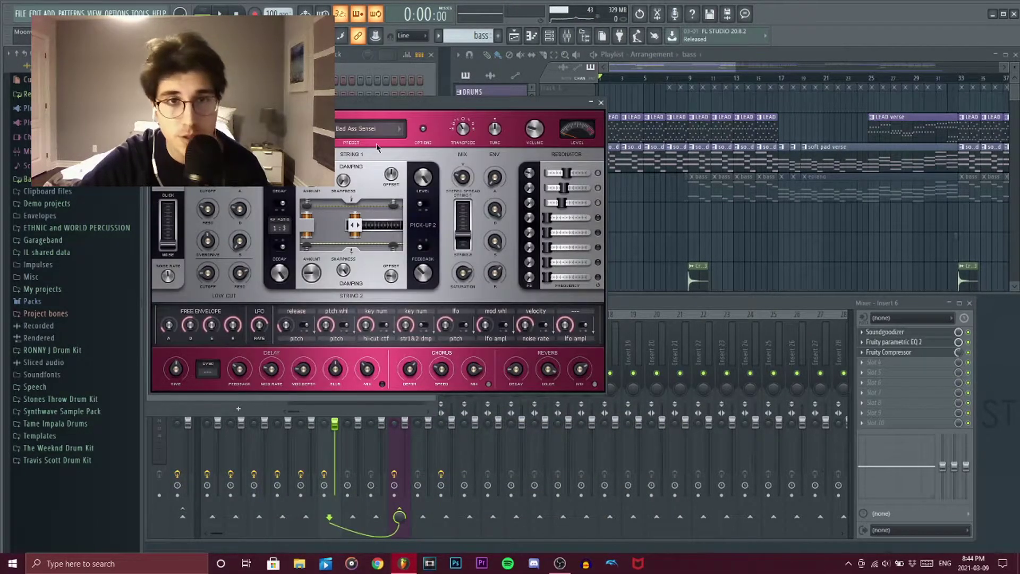
left_click_drag(344, 106, 375, 97)
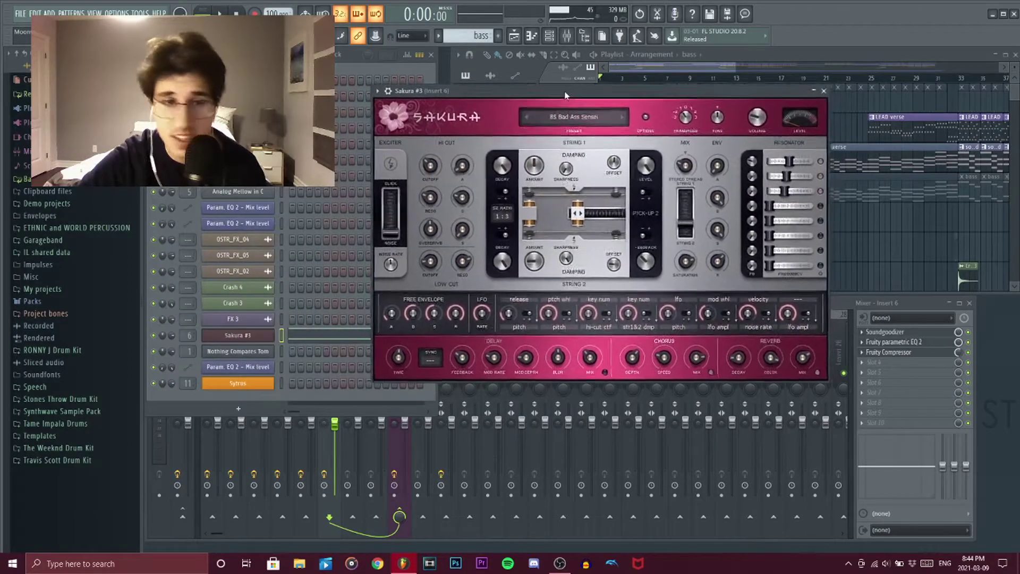
left_click(316, 340)
key("space")
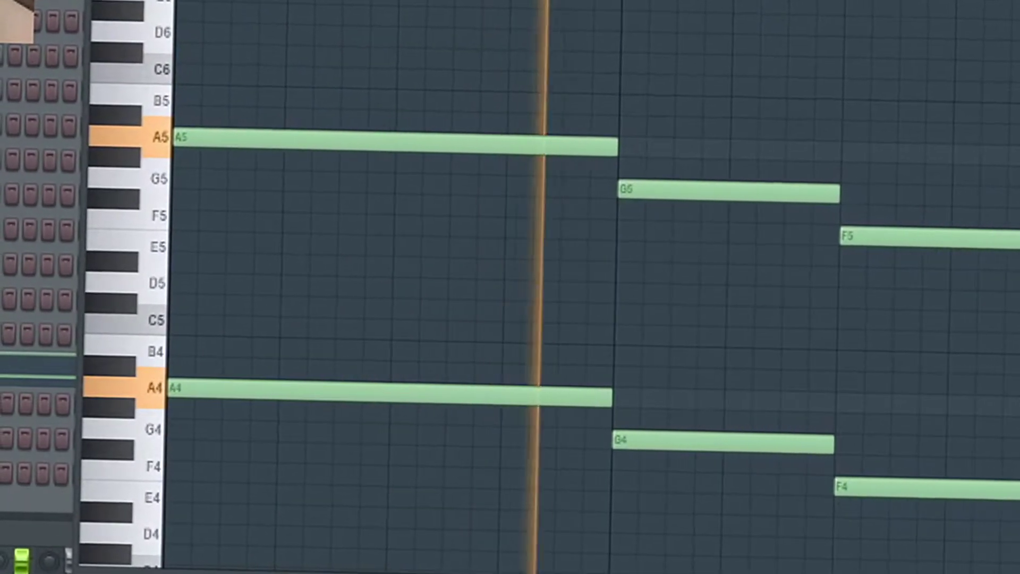
Inspect the bass's Fruity parametric EQ 2 on mixer Insert 6 during playback, and stop playback
key("F9")
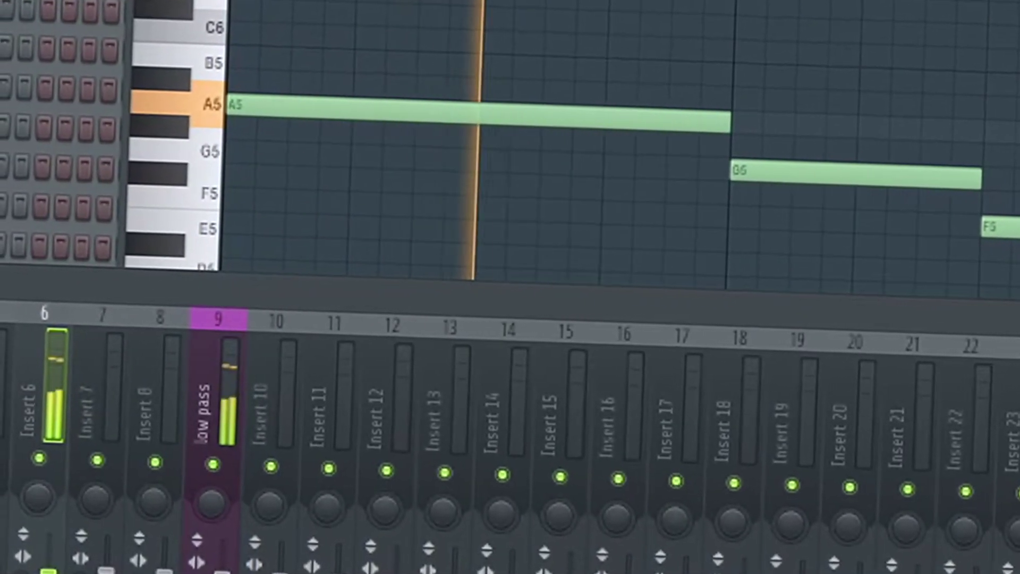
left_click(1018, 393)
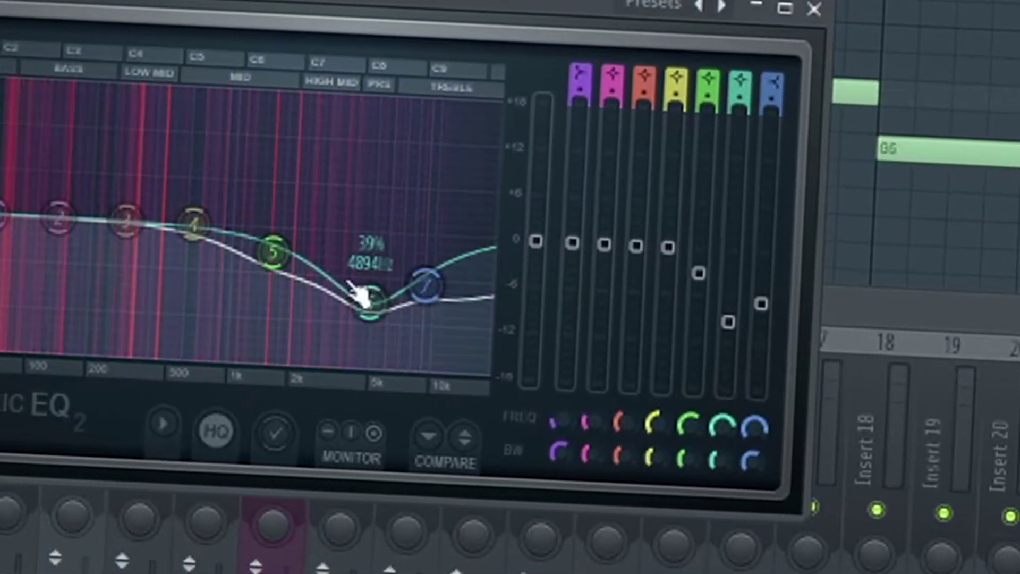
key("space")
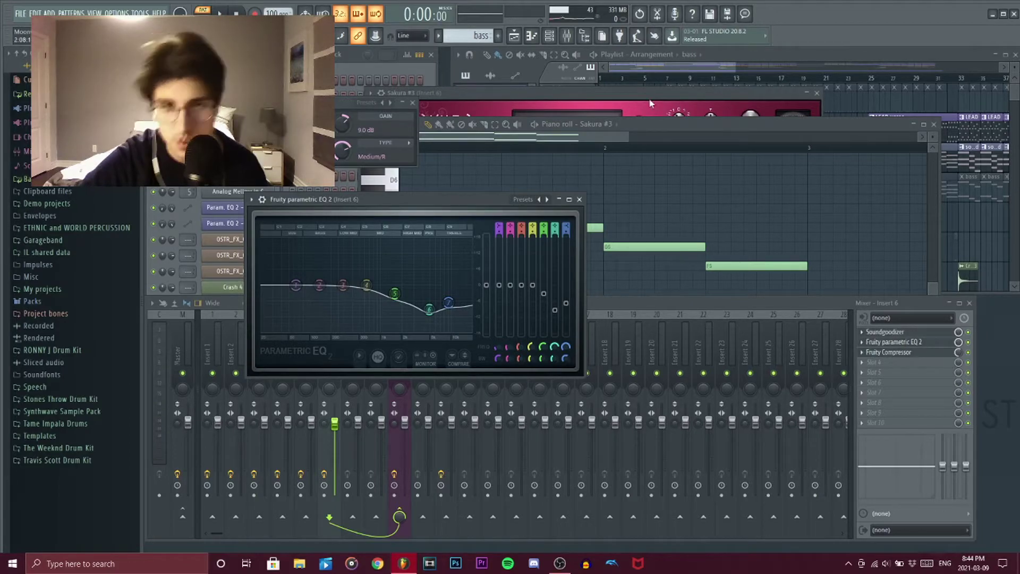
Open the Music Loops folder of the Synthwave Sample Pack in the browser
left_click(733, 55)
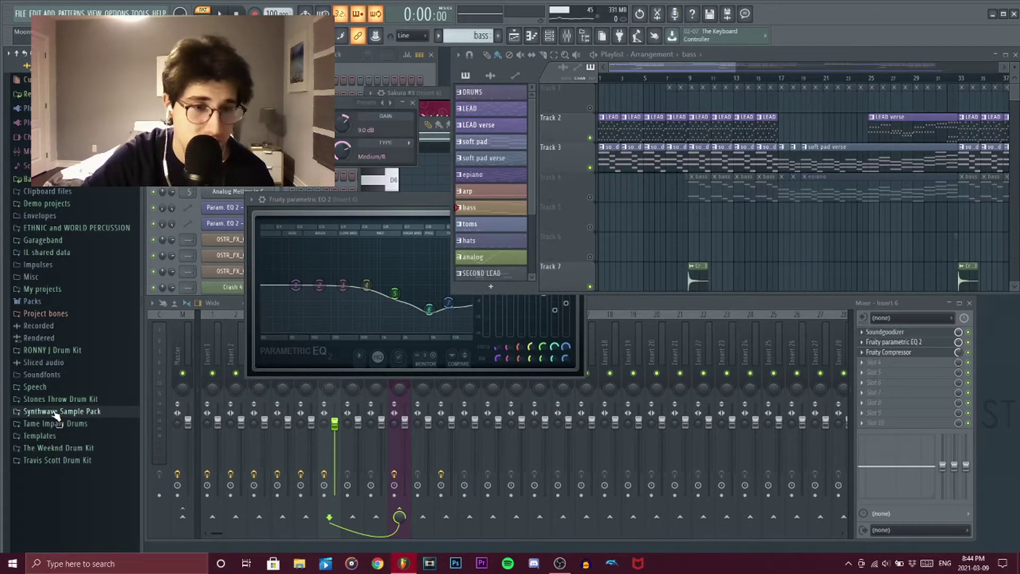
left_click(48, 473)
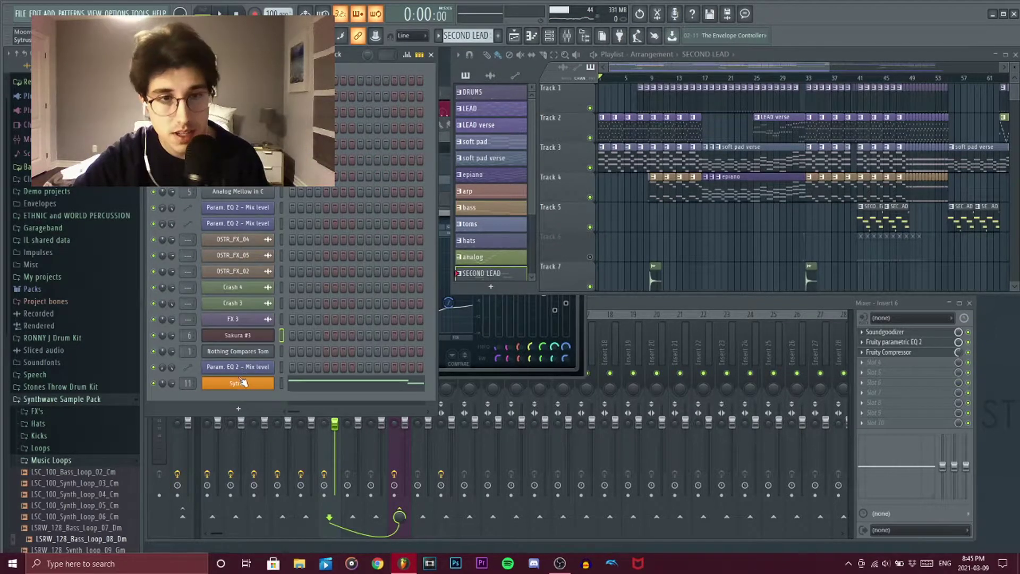
Inspect the SECOND LEAD pattern's Sytrus notes in the piano roll and browse the synth's preset list without choosing a preset
left_click(242, 384)
left_click(243, 383)
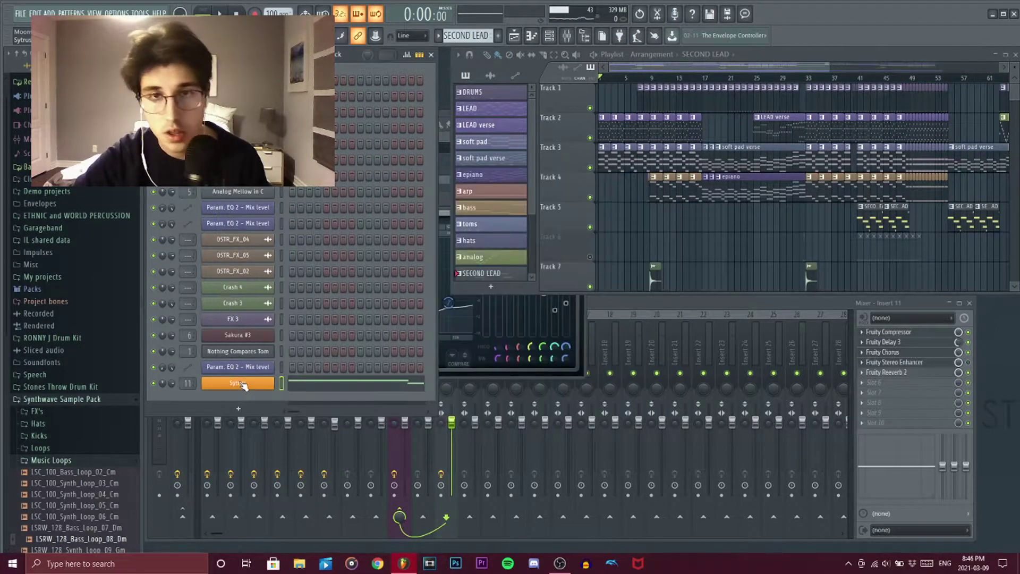
left_click(329, 384)
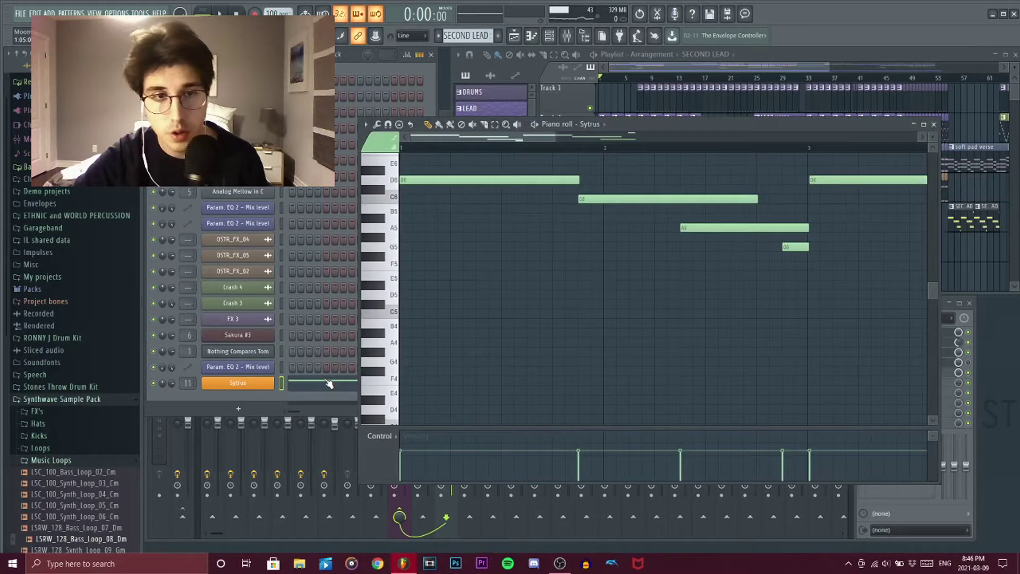
left_click(227, 387)
left_click(619, 171)
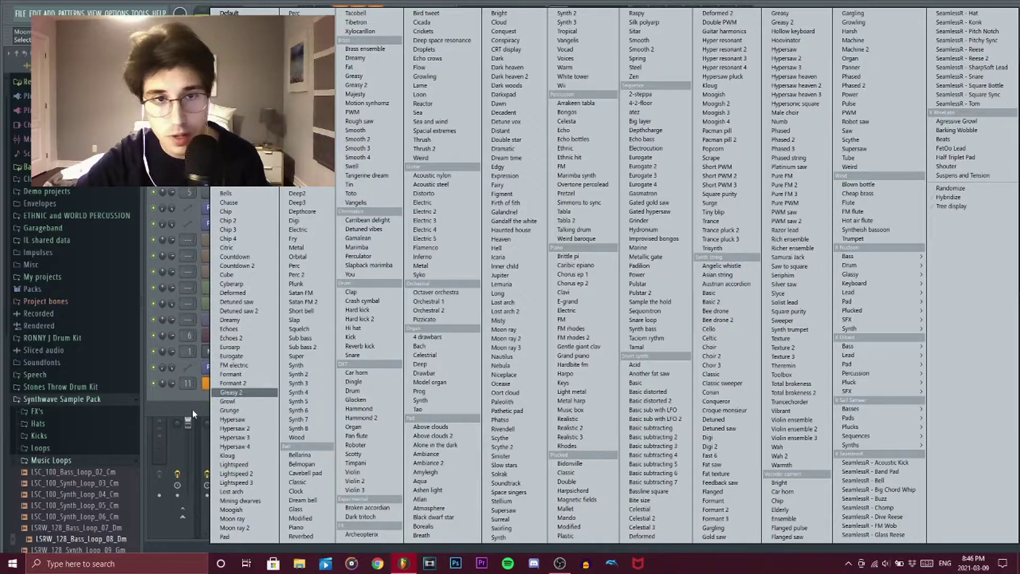
left_click(193, 408)
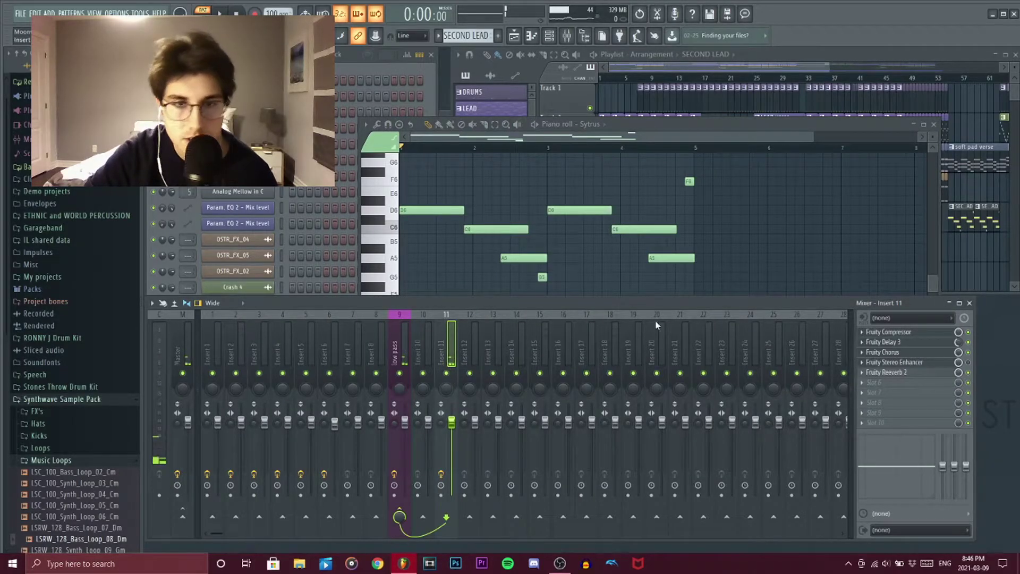
Open the Fruity Delay 3, Fruity Chorus and Fruity Reeverb 2 on mixer Insert 11 to inspect the second lead's effects
left_click(917, 344)
left_click(882, 355)
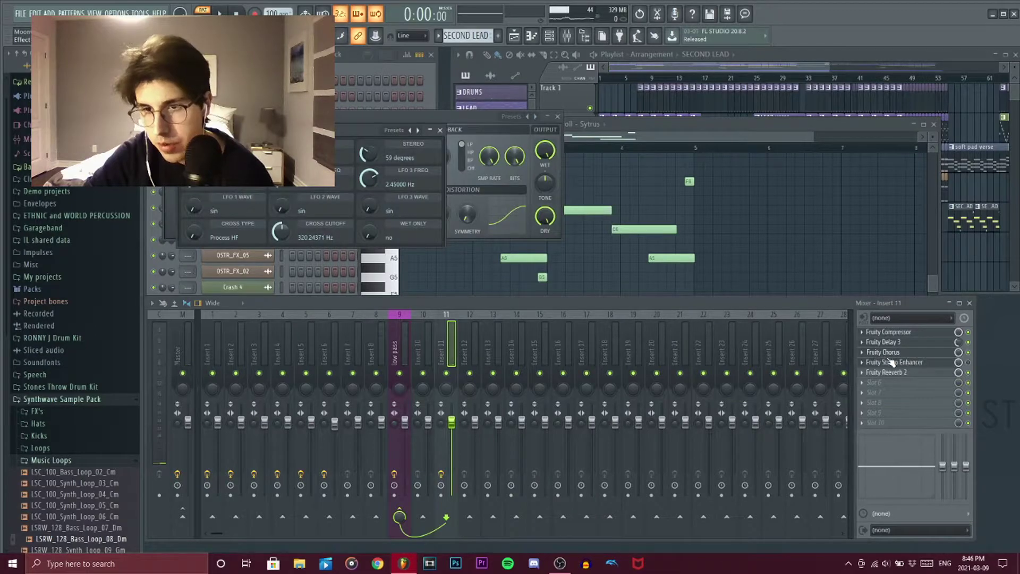
left_click(898, 374)
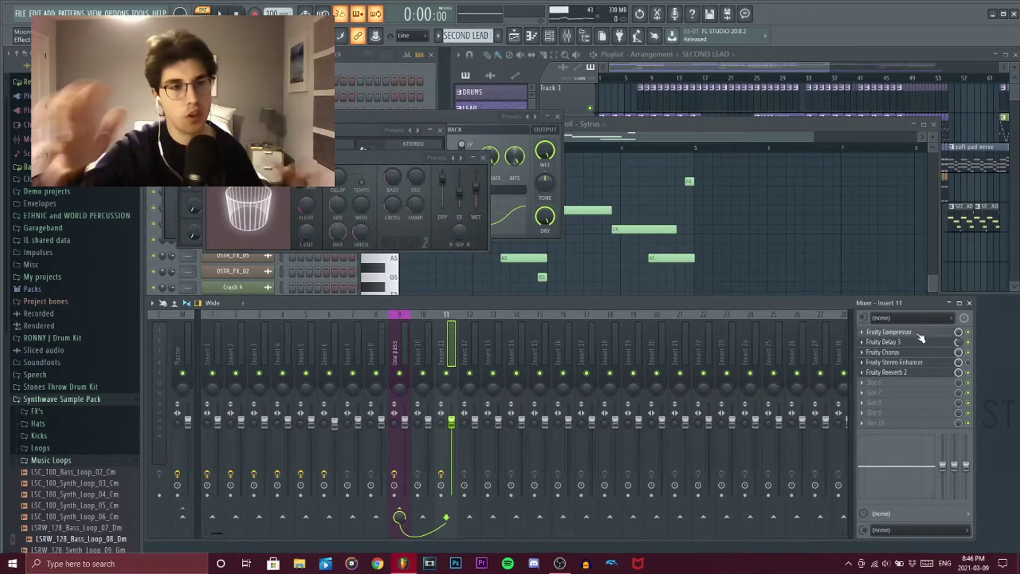
Select the analog pattern and show its Analog Mellow in C notes in the piano roll
left_click(804, 66)
left_click(859, 79)
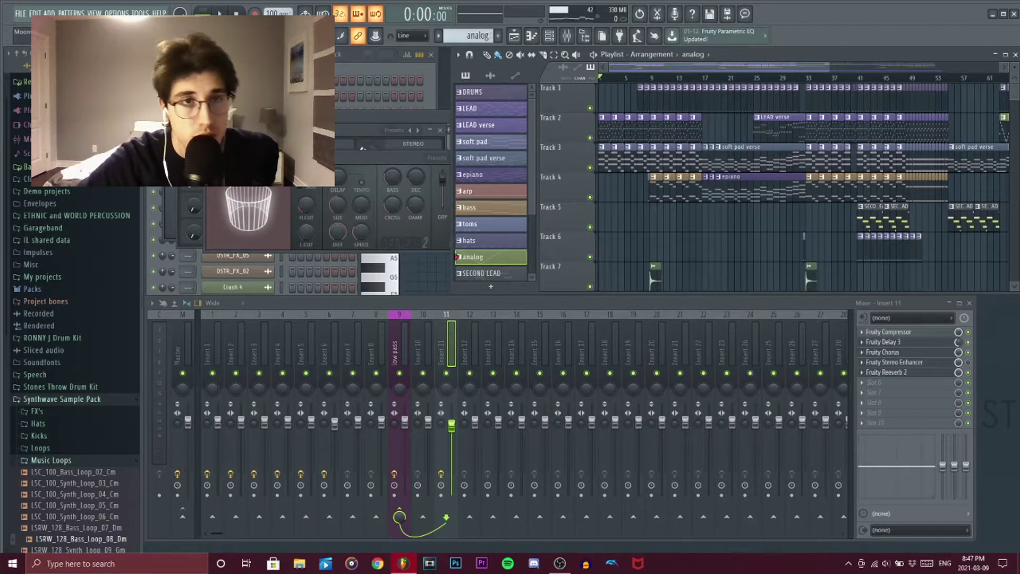
key("F6")
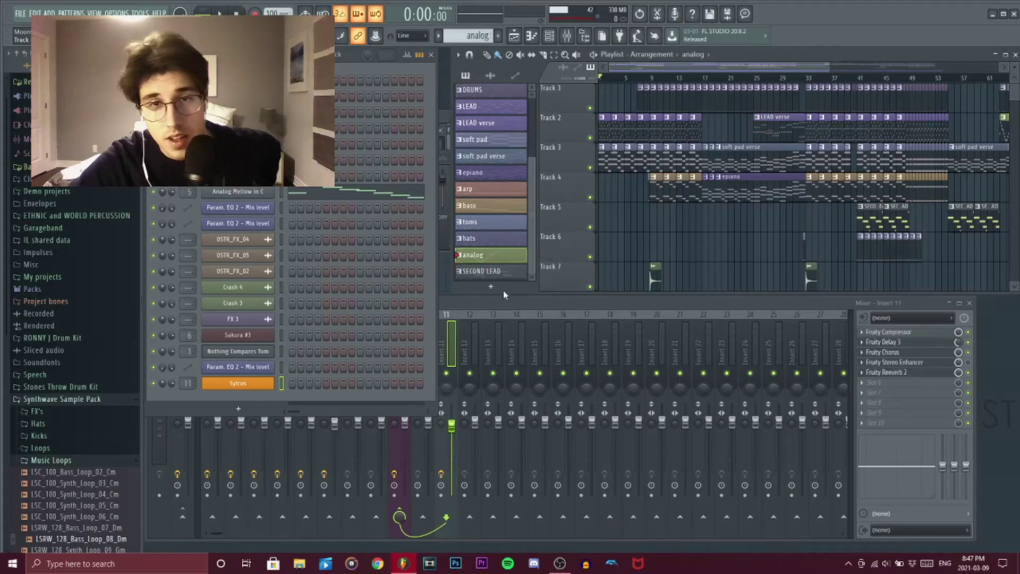
left_click_drag(532, 245, 541, 101)
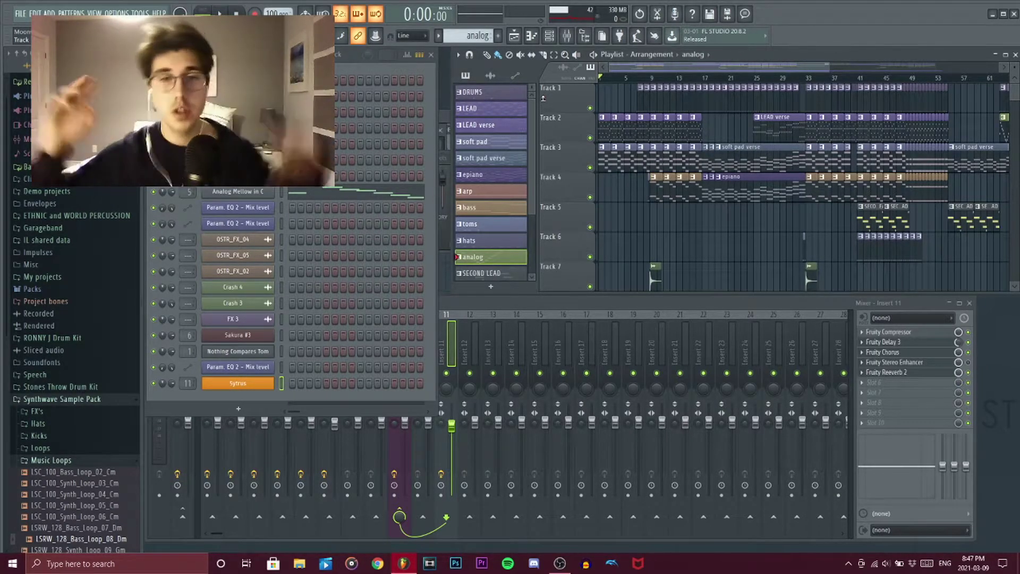
left_click(340, 193)
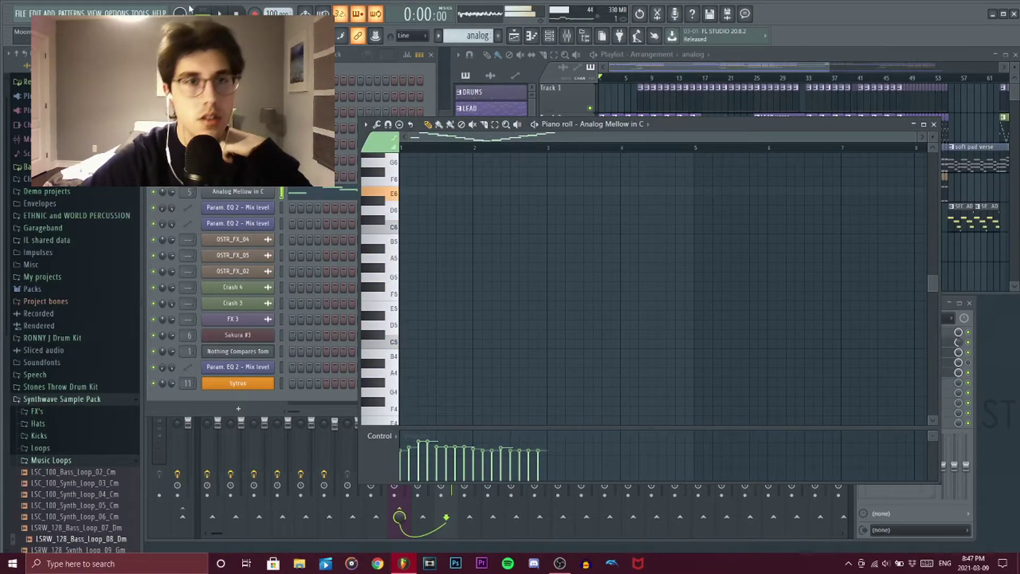
left_click_drag(937, 282, 939, 215)
left_click_drag(915, 142, 672, 178)
left_click_drag(935, 207, 936, 215)
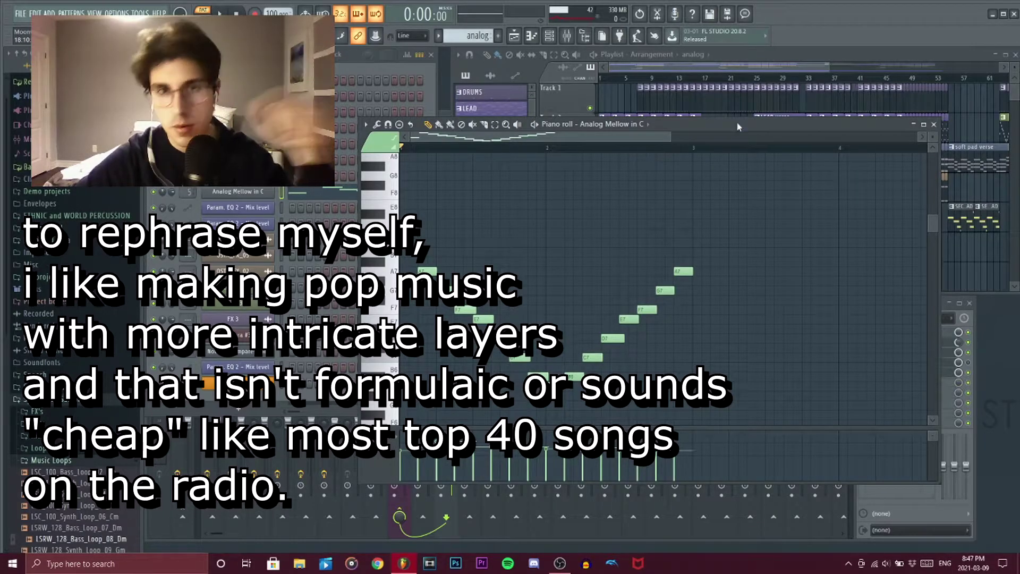
Play the analog pattern's notes and its clips on Track 2 in the second half of the arrangement
left_click(343, 183)
key("space")
left_click(343, 189)
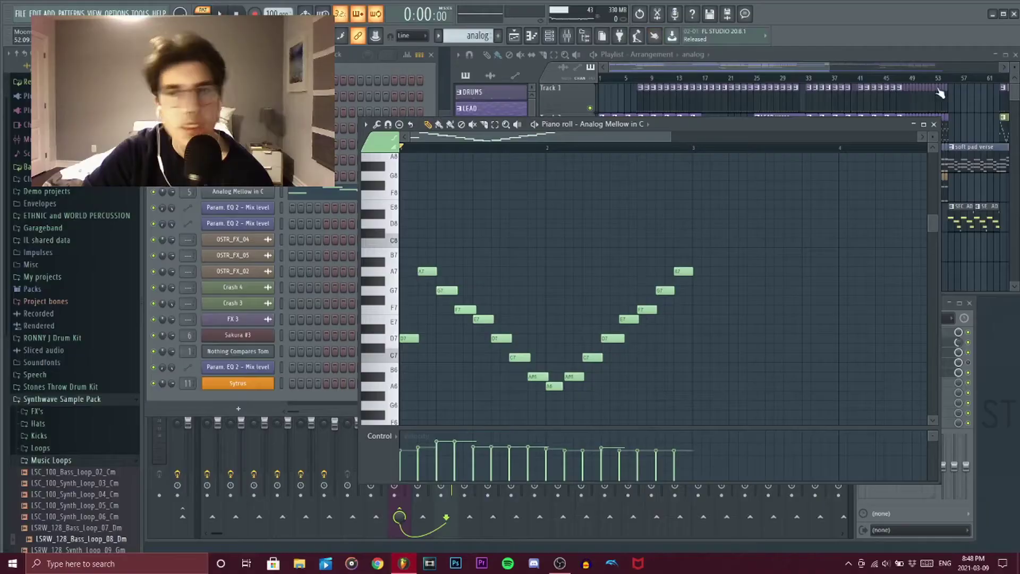
left_click_drag(802, 65, 945, 60)
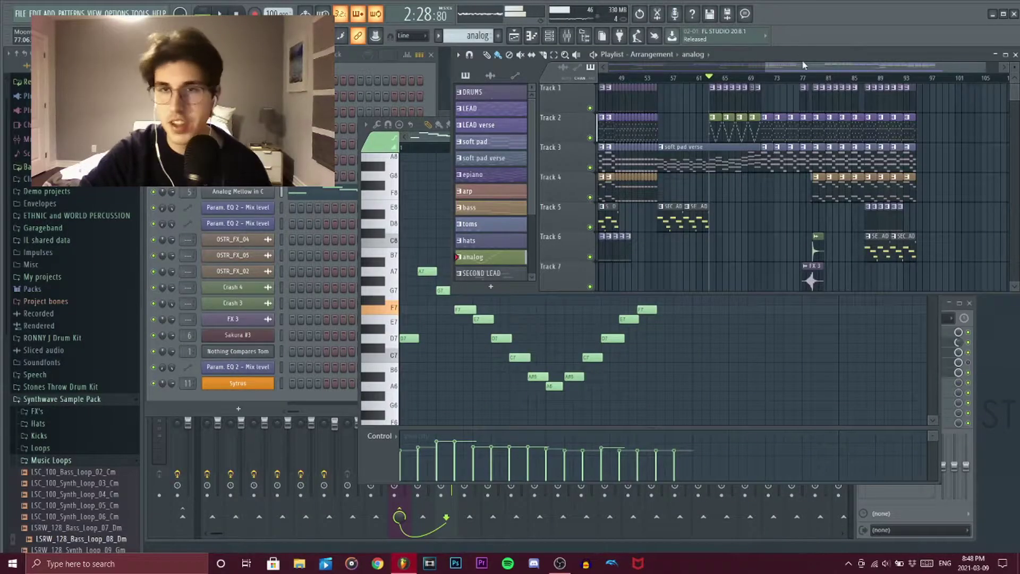
Return to the arrangement's beginning, examine the buildup's tracks and continue playback from about bar 6
left_click_drag(804, 64, 712, 57)
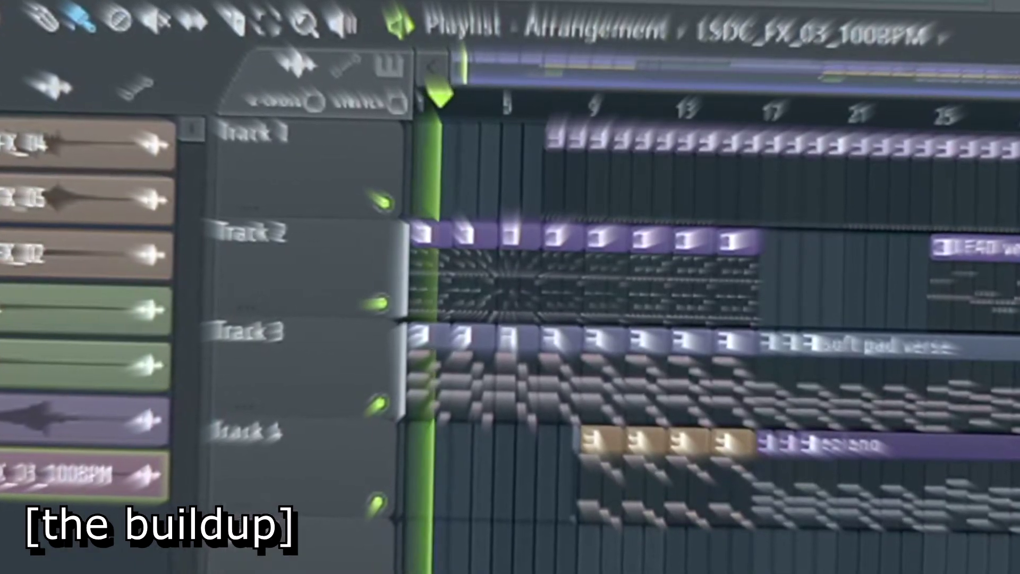
scroll(718, 340, "down", 6)
scroll(717, 340, "down", 2)
scroll(717, 340, "up", 7)
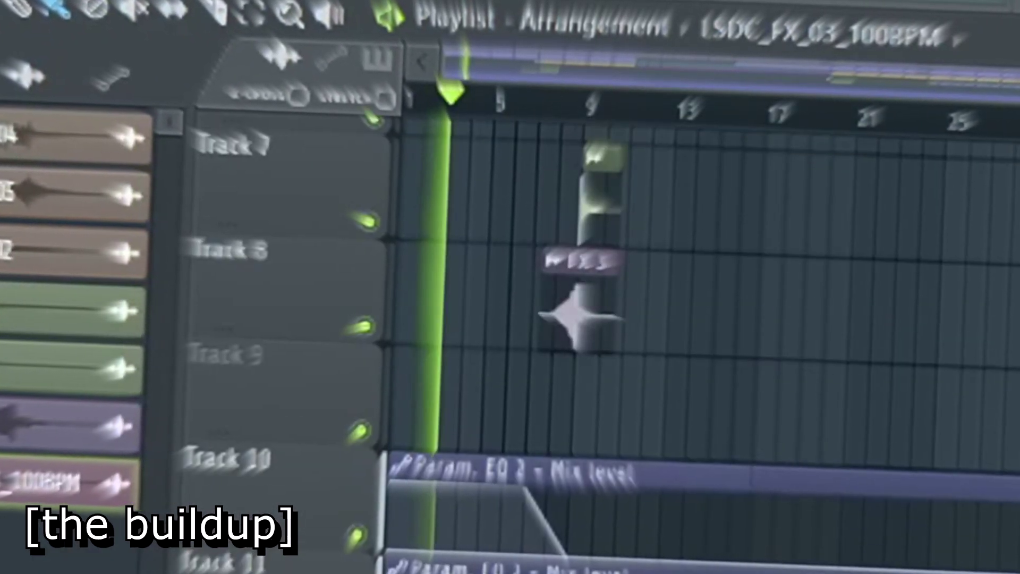
left_click(516, 94)
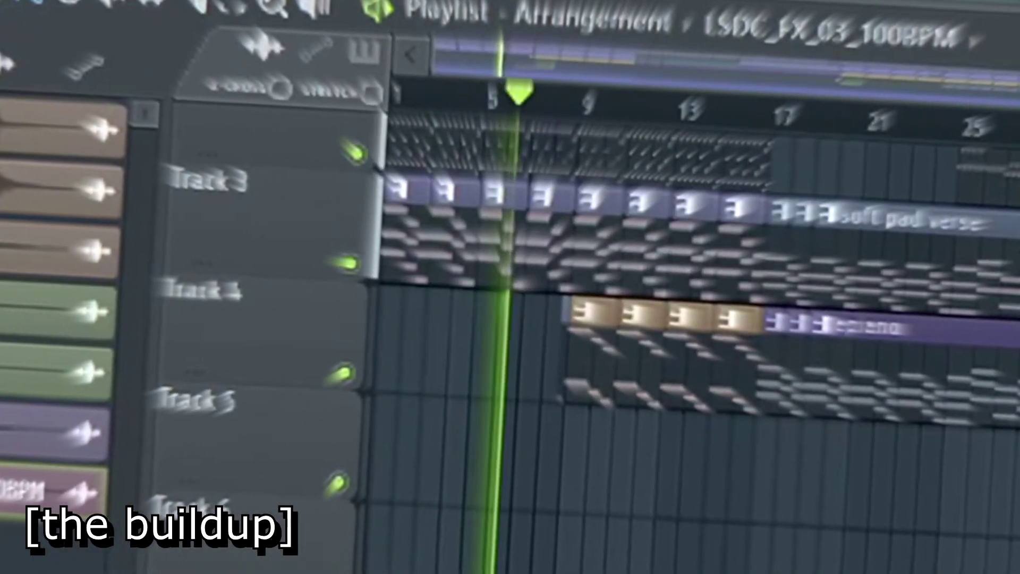
scroll(691, 340, "down", 4)
scroll(564, 345, "down", 2)
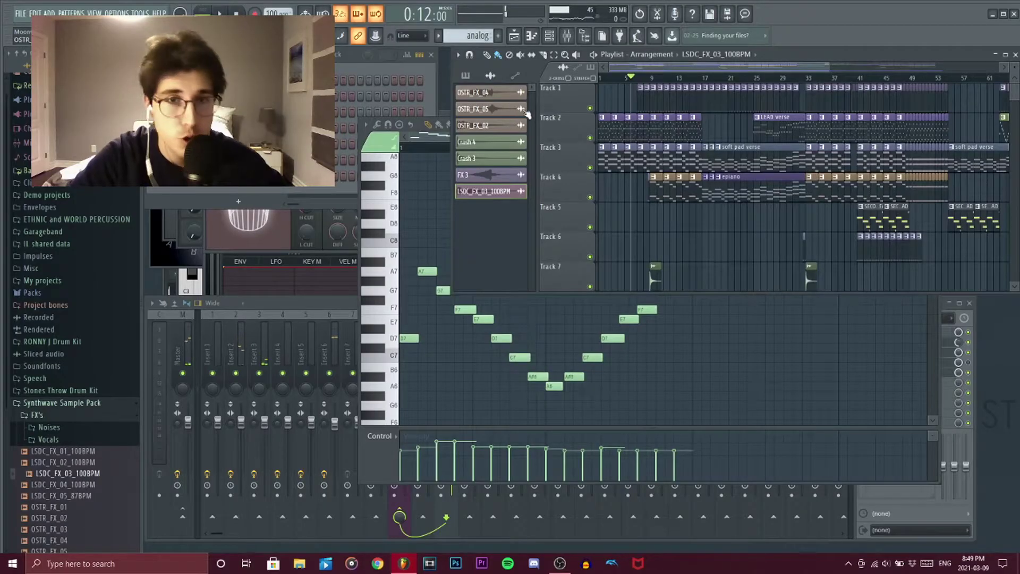
Shorten the DRUMS clip at bar 8 on Track 1 to about half a bar and stop the playback check
left_click_drag(828, 63, 651, 67)
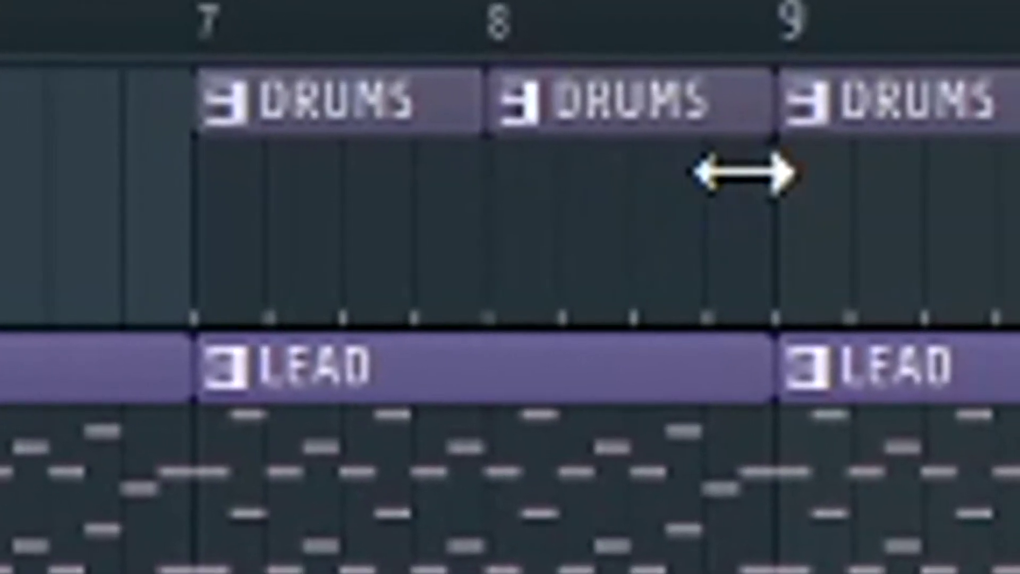
left_click_drag(761, 139, 646, 144)
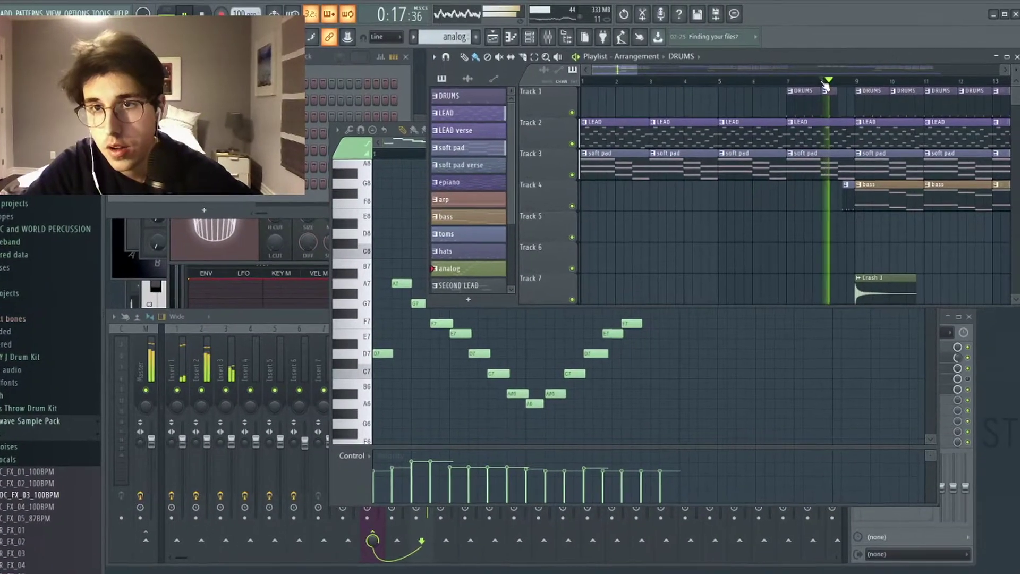
key("space")
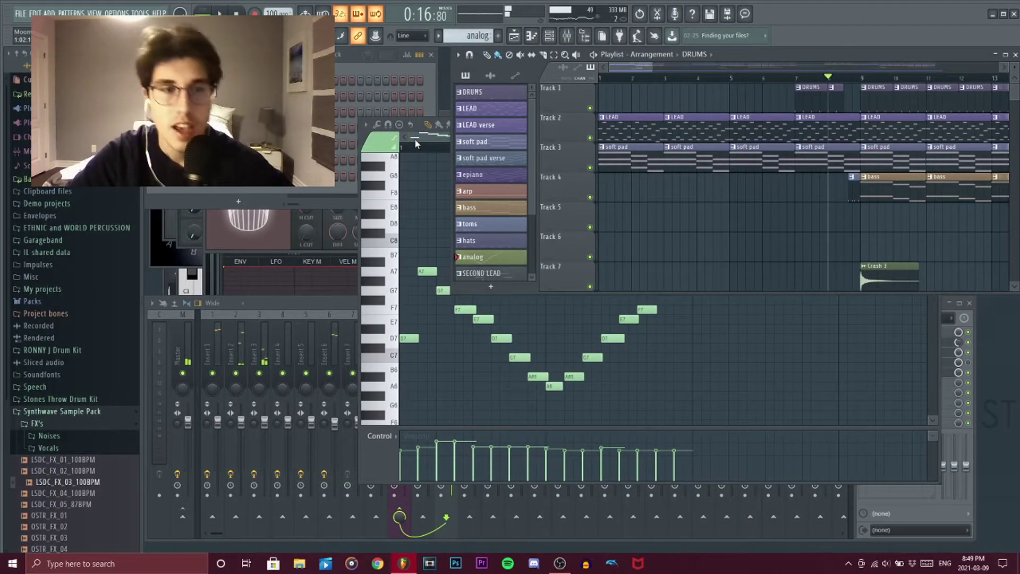
Show the channel rack, collapse the Synthwave Sample Pack and open The Weeknd Drum Kit folder in the browser
left_click(205, 55)
left_click(205, 68)
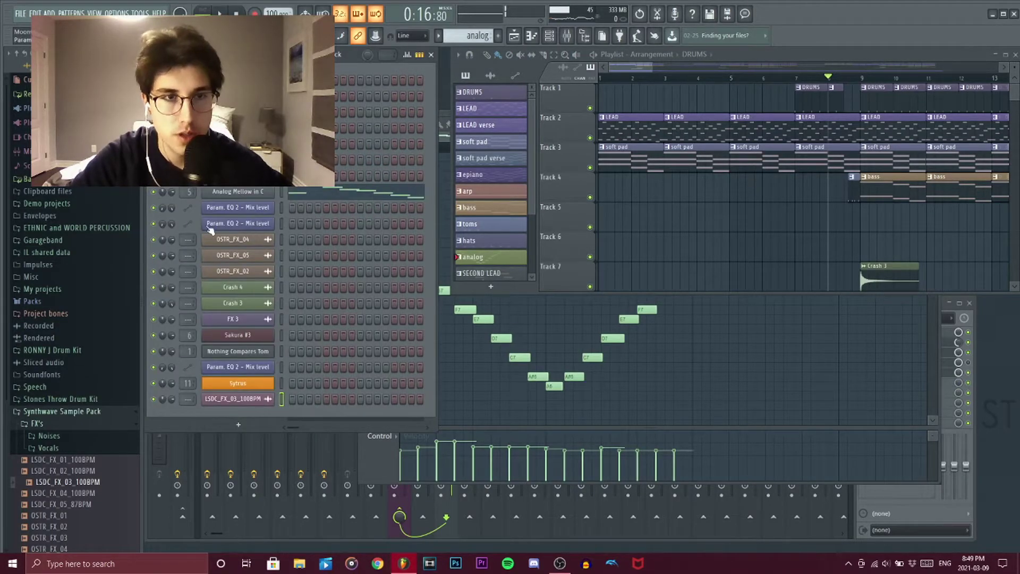
left_click(55, 422)
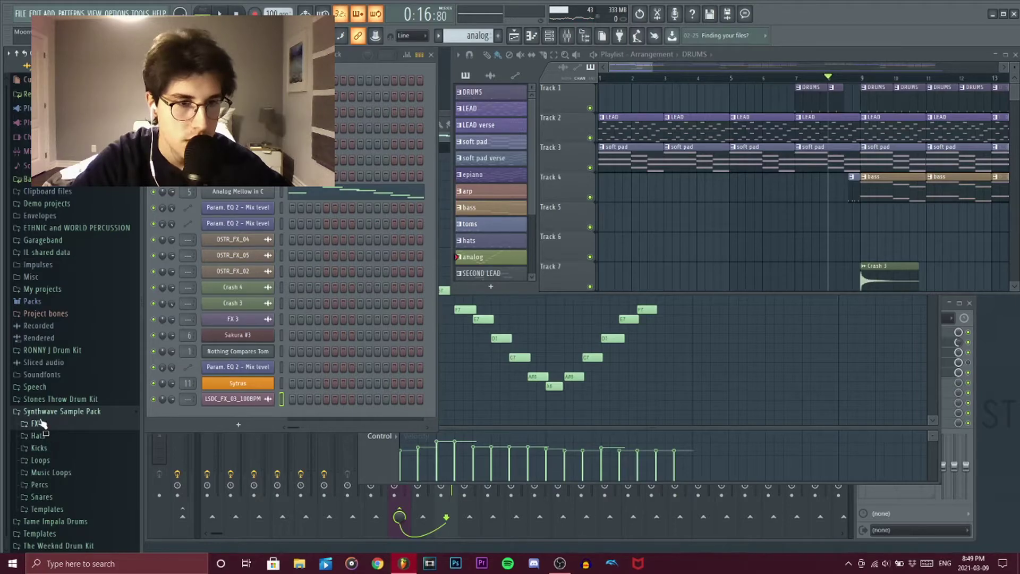
left_click(37, 412)
left_click(34, 450)
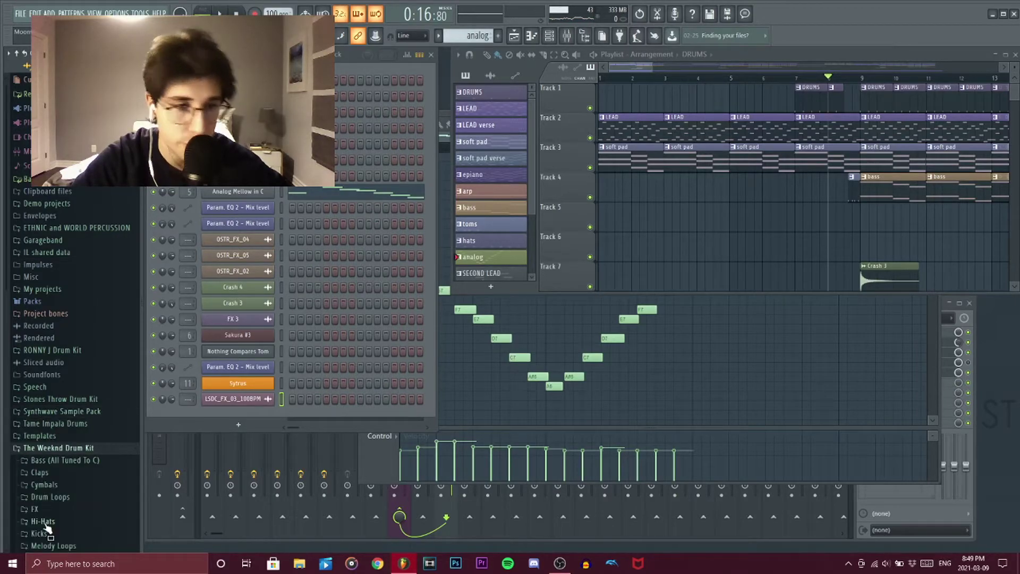
Open The Weeknd Drum Kit's Toms folder in the browser and select the toms pattern
scroll(49, 544, "down", 4)
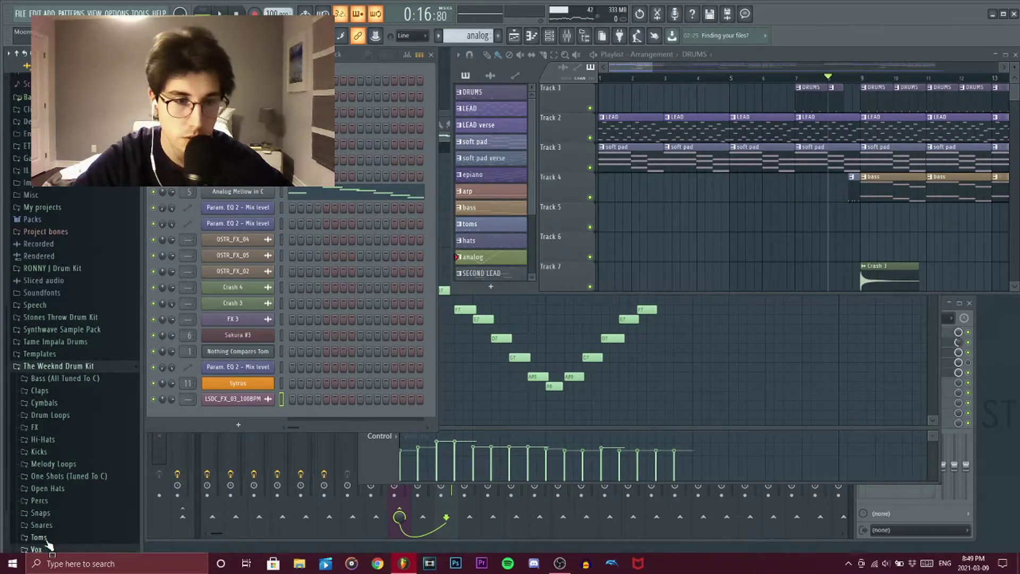
left_click(47, 538)
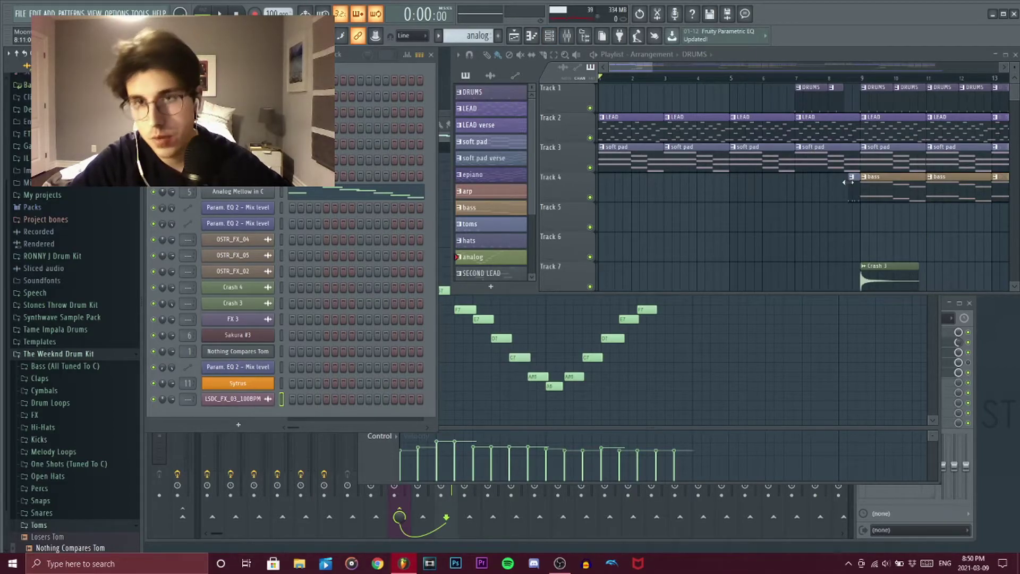
left_click(490, 226)
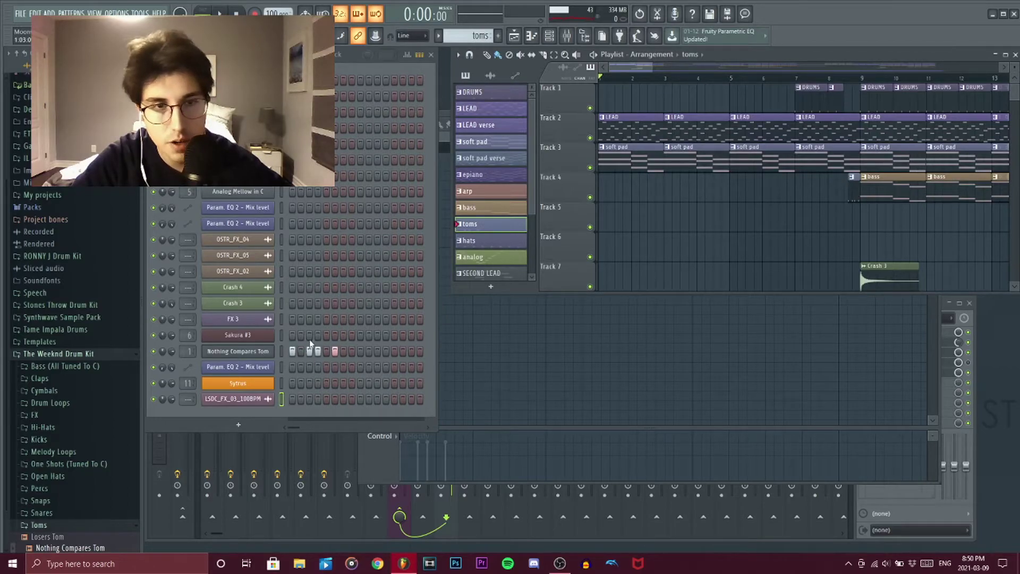
Open the Nothing Compares Tom channel in the piano roll, show its four notes and play the pattern
left_click(282, 352)
left_click(94, 13)
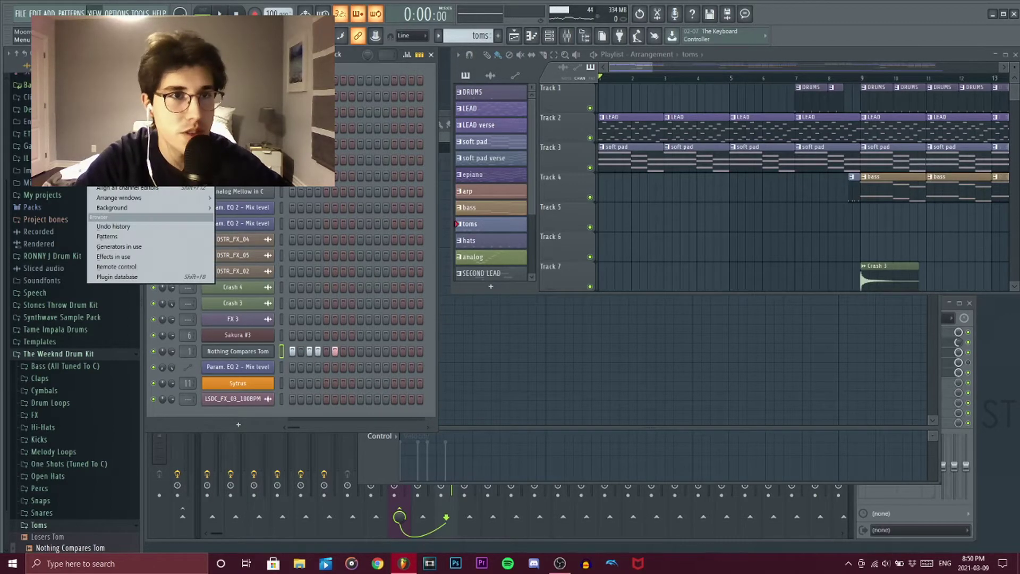
left_click(114, 37)
key("F5")
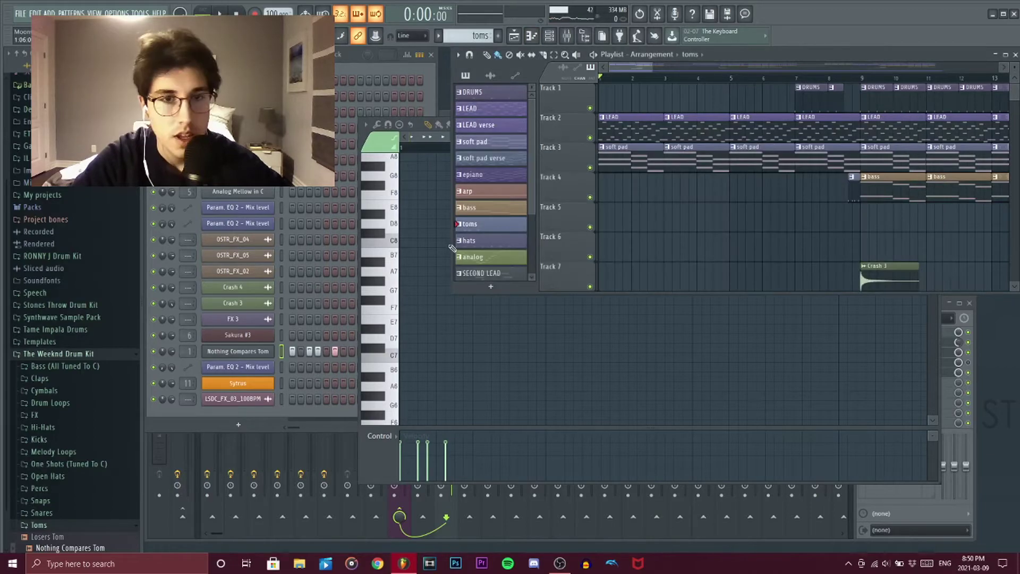
left_click(376, 149)
left_click_drag(934, 222, 935, 310)
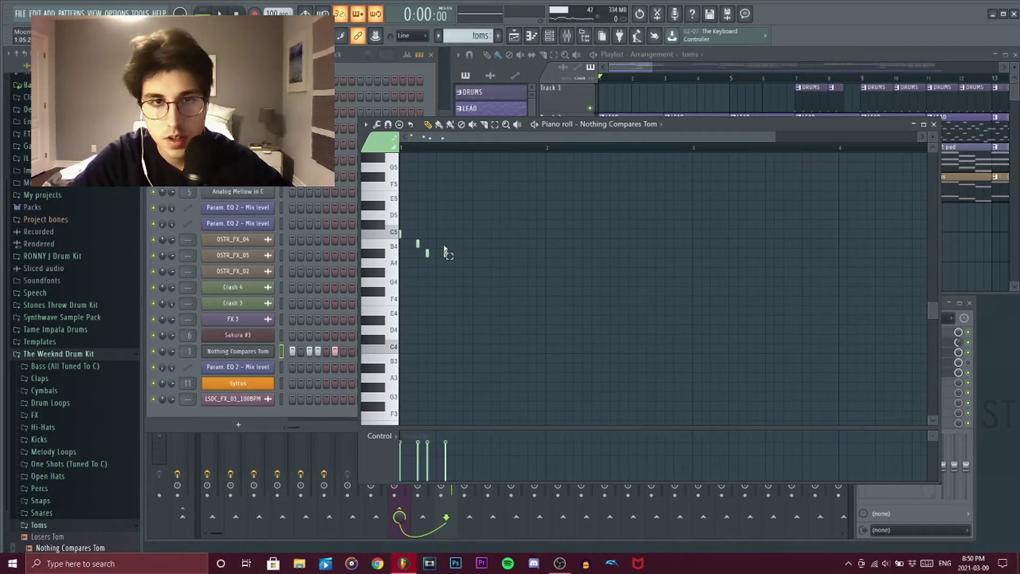
key("space")
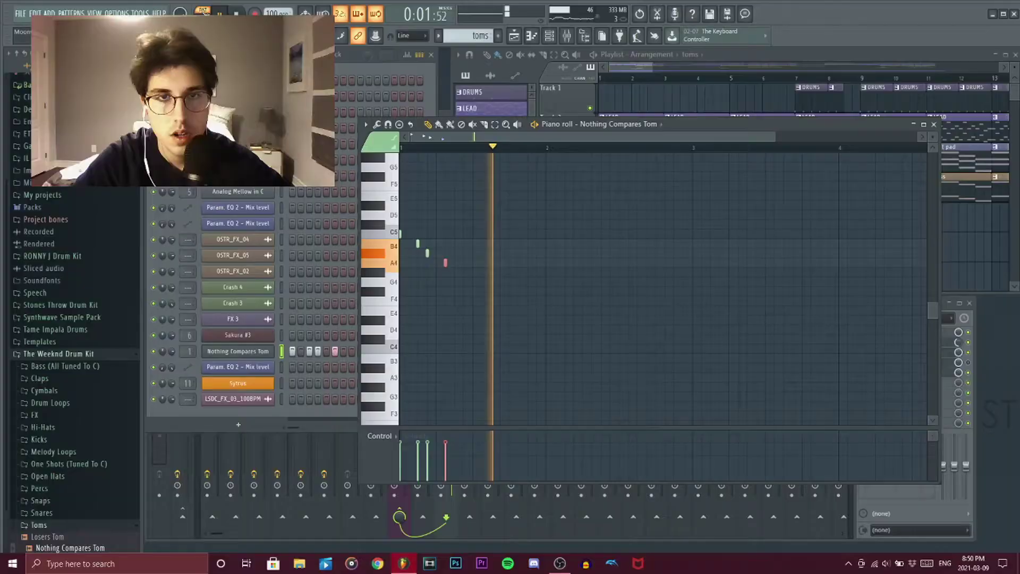
key("space")
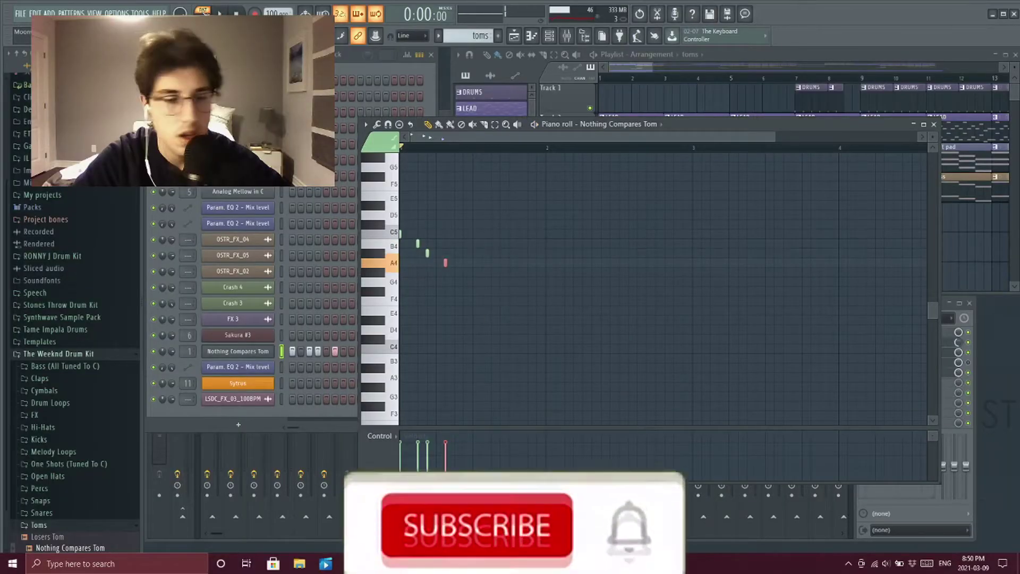
Raise the three lower tom notes to C5 so all four share one pitch, and close the piano roll
left_click_drag(475, 270, 417, 241)
key("shift+Up")
left_click_drag(474, 258, 439, 248)
key("shift+Up")
key("shift+Up")
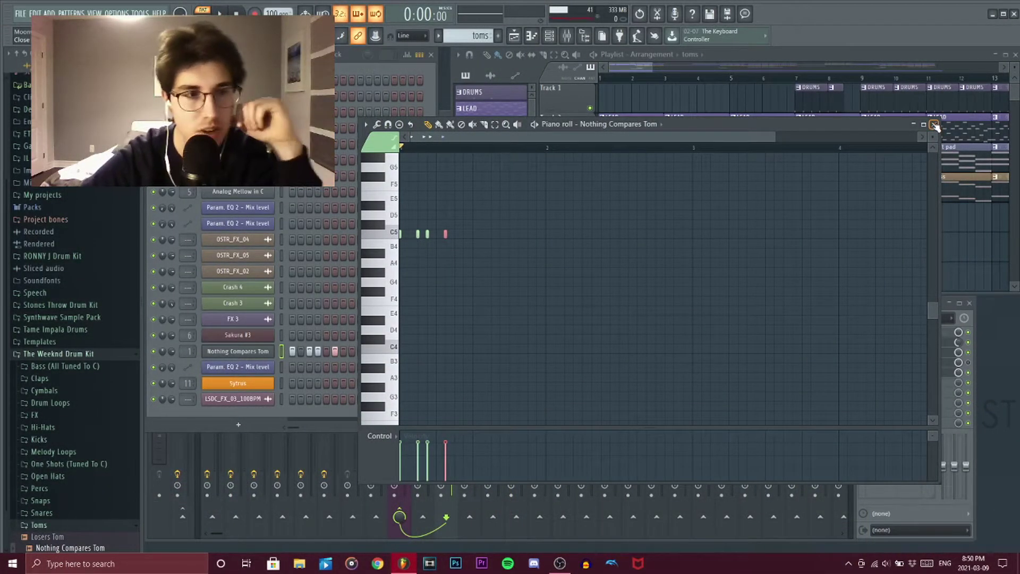
left_click(935, 125)
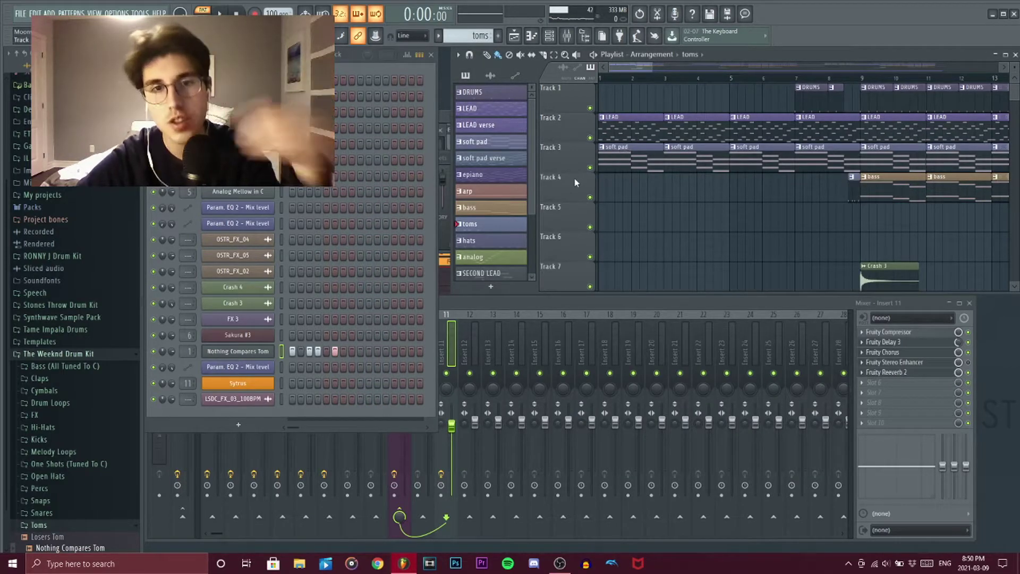
Open Fruity parametric EQ 2 on mixer Insert 2 and show the automation options for its mix level
left_click_drag(533, 161, 524, 260)
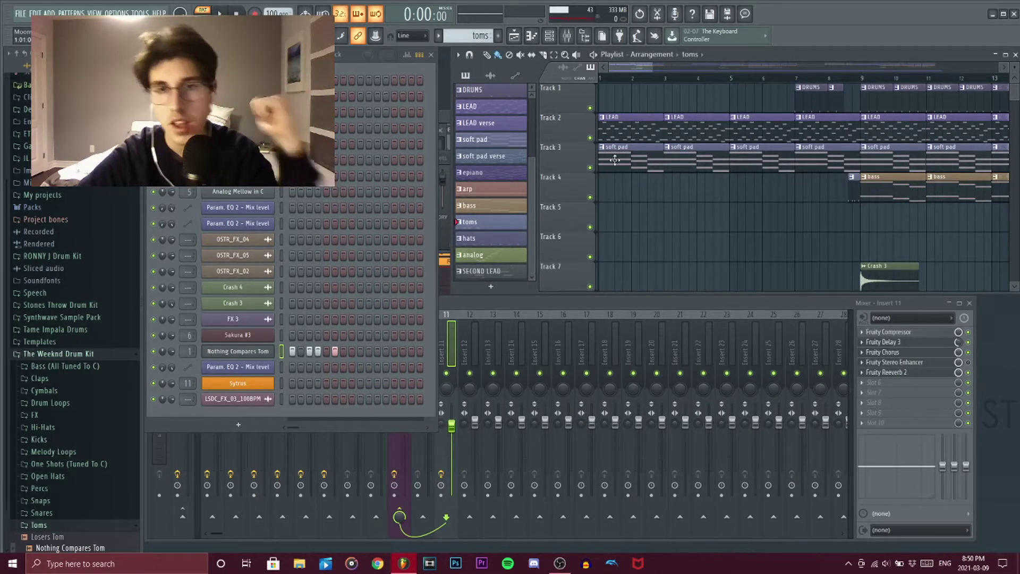
left_click(451, 326)
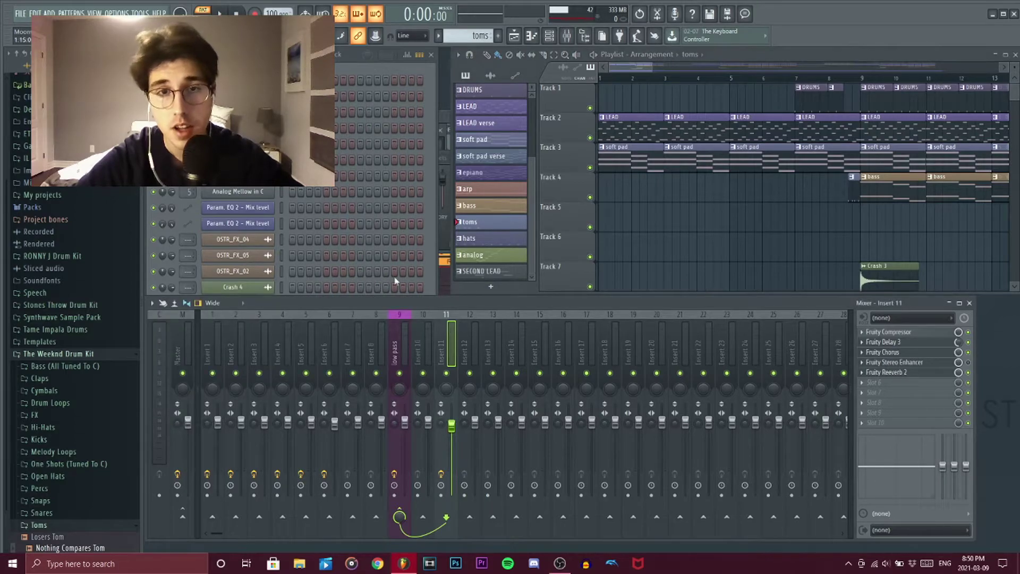
left_click(396, 331)
left_click(218, 337)
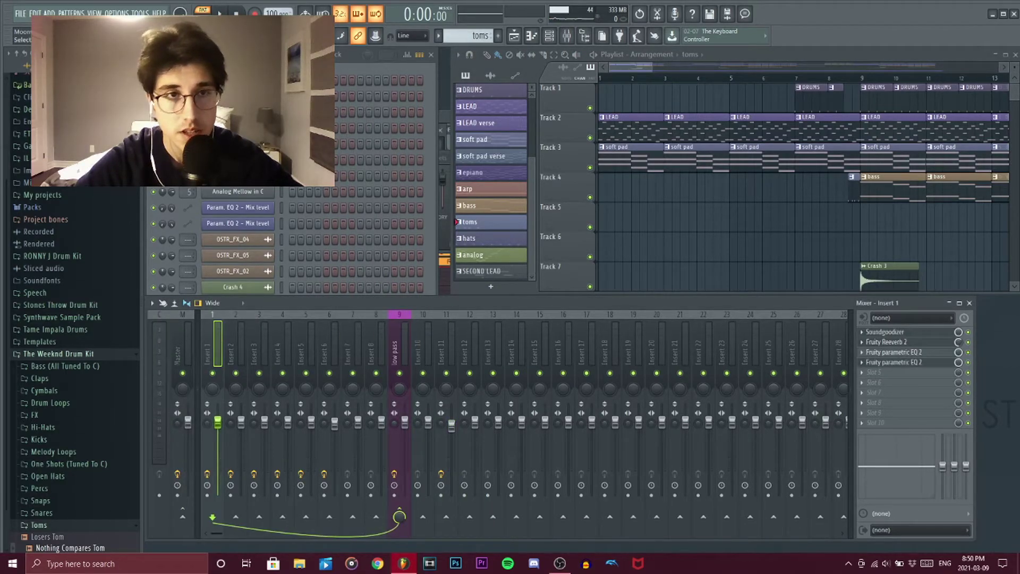
left_click(240, 347)
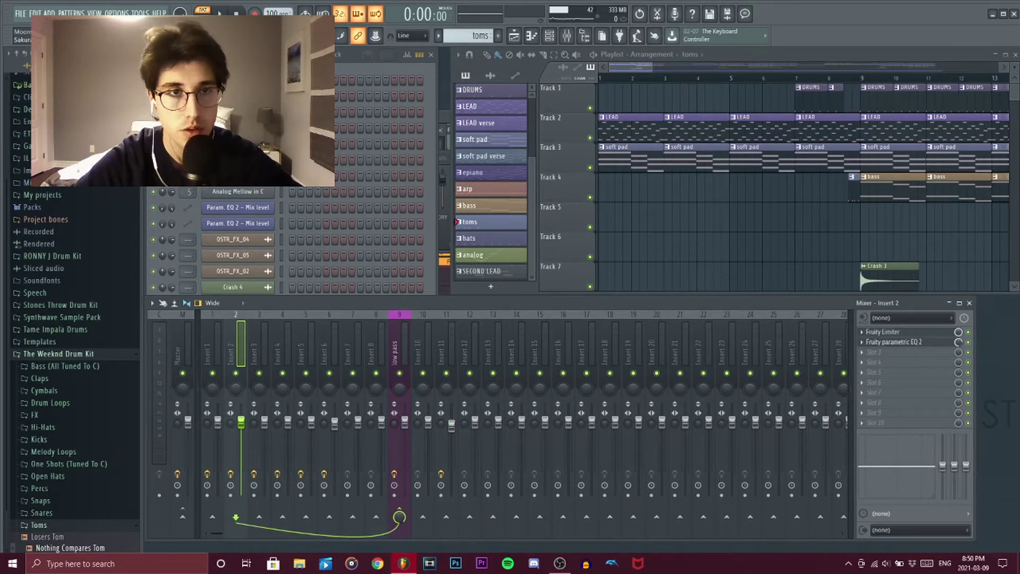
left_click(919, 343)
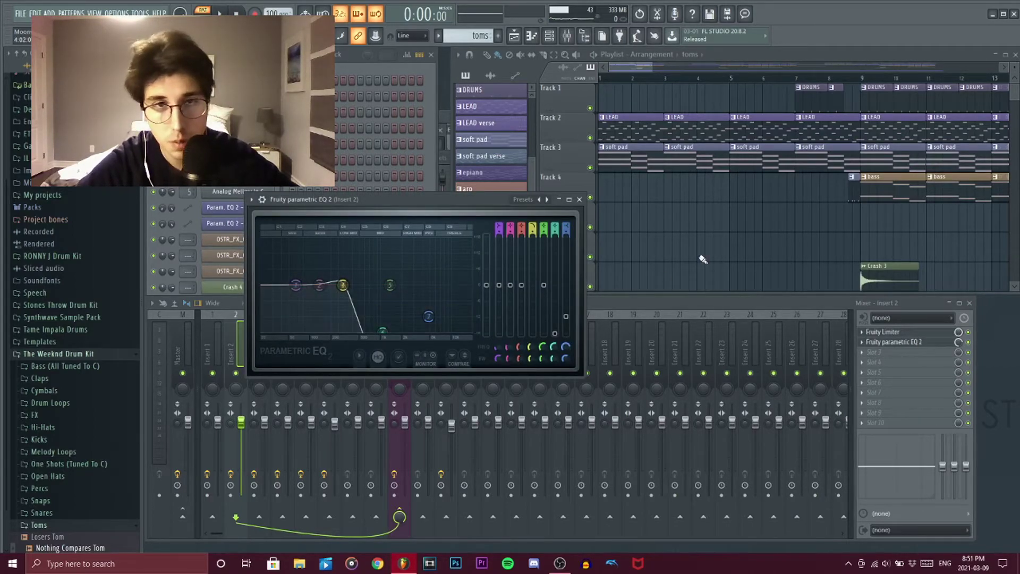
right_click(959, 343)
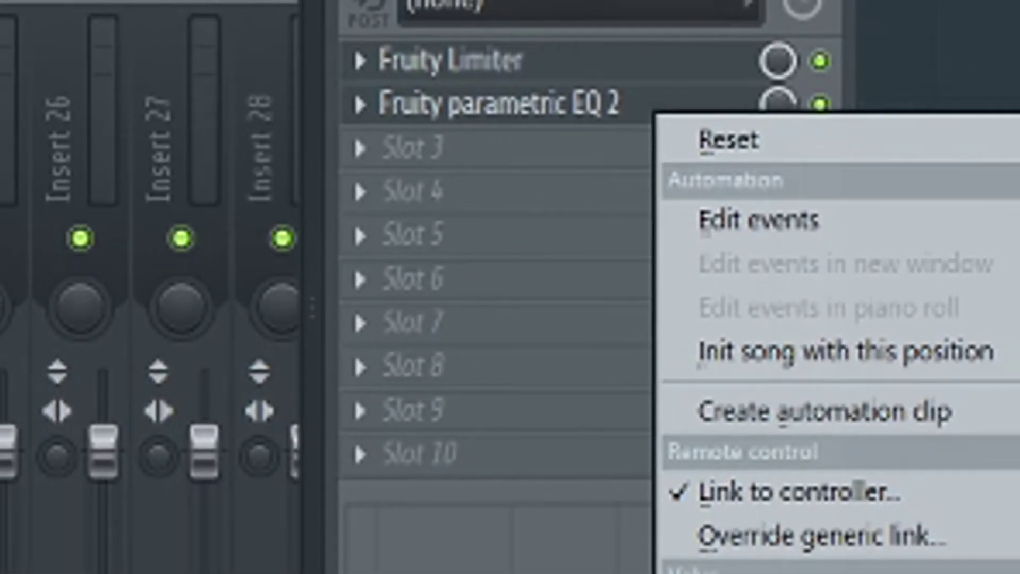
left_click(795, 455)
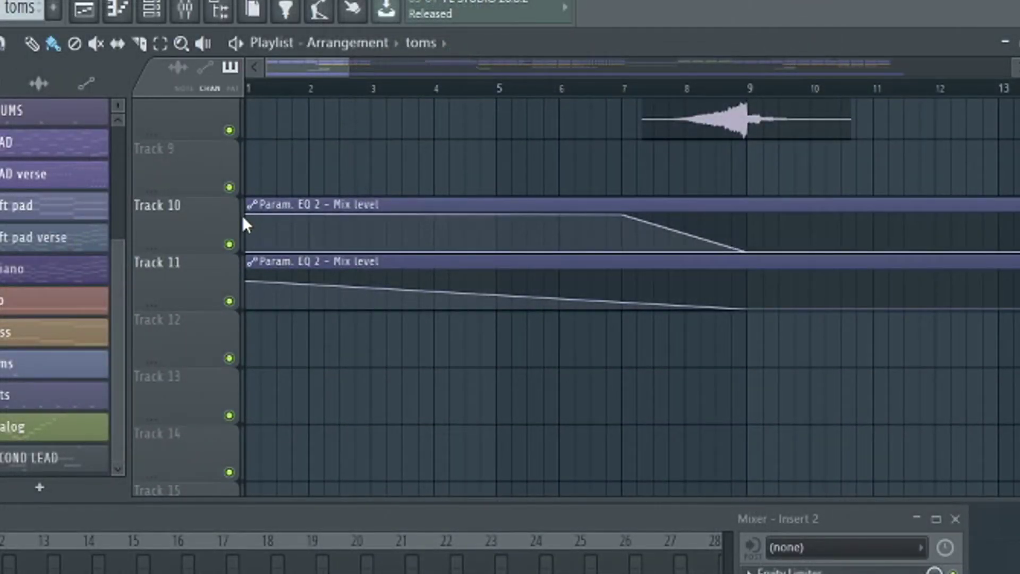
Reshape Track 10's Param. EQ 2 mix-level automation to hold maximum until about bar 6.75 and fall to zero at bar 9, and play from about bar 6.5
left_click(245, 209)
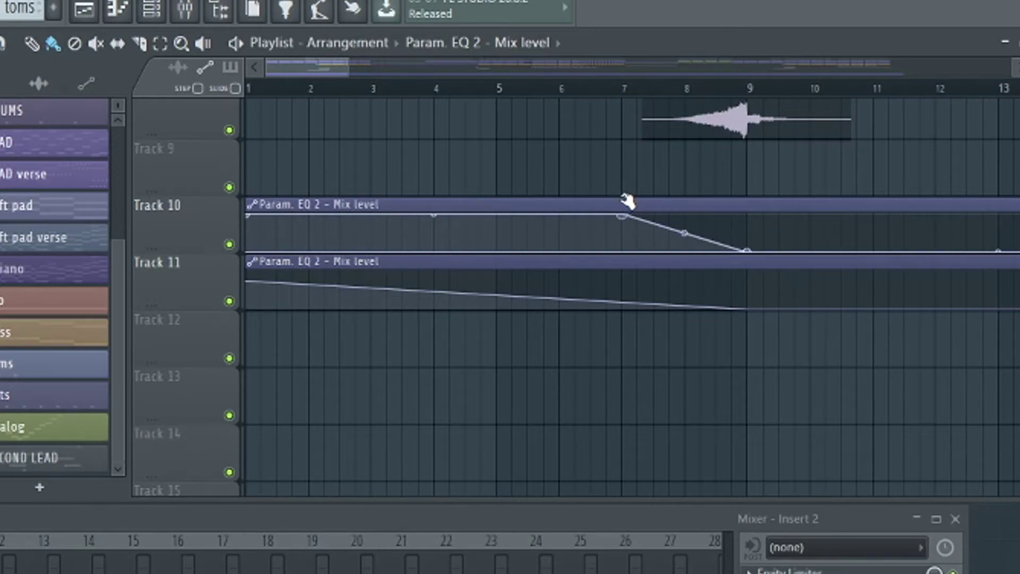
left_click_drag(620, 213, 247, 329)
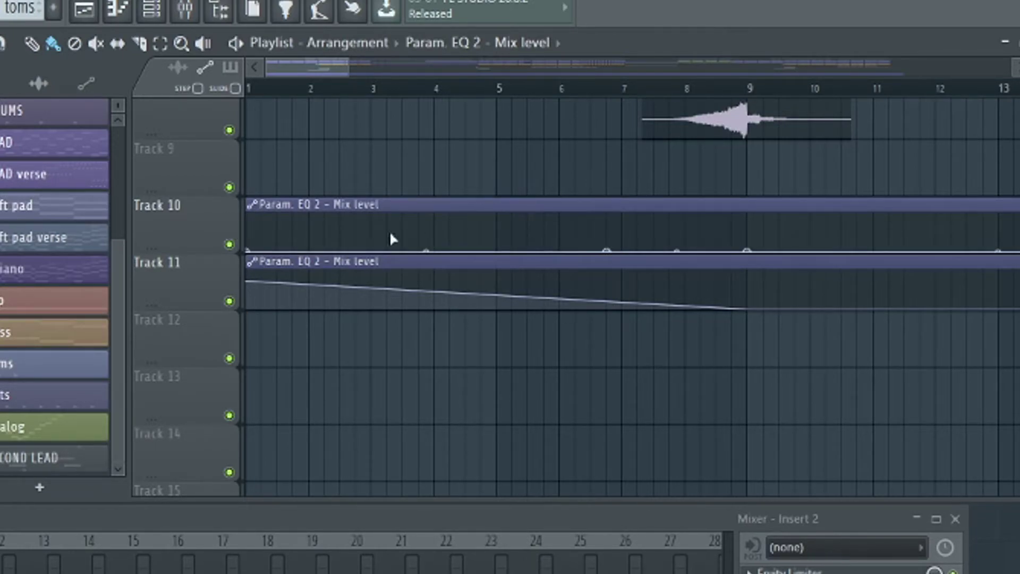
left_click_drag(251, 253, 239, 189)
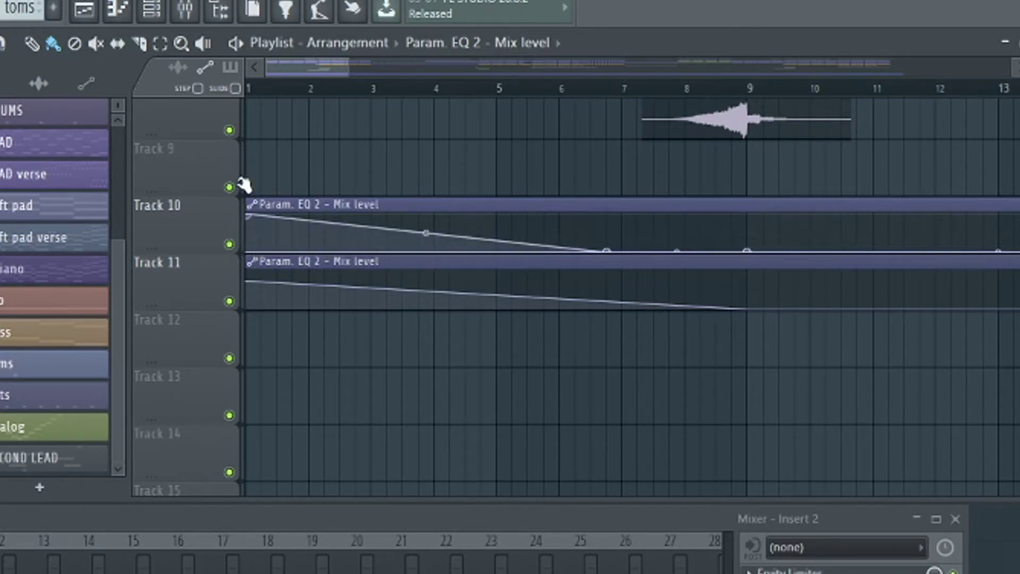
left_click_drag(610, 250, 609, 214)
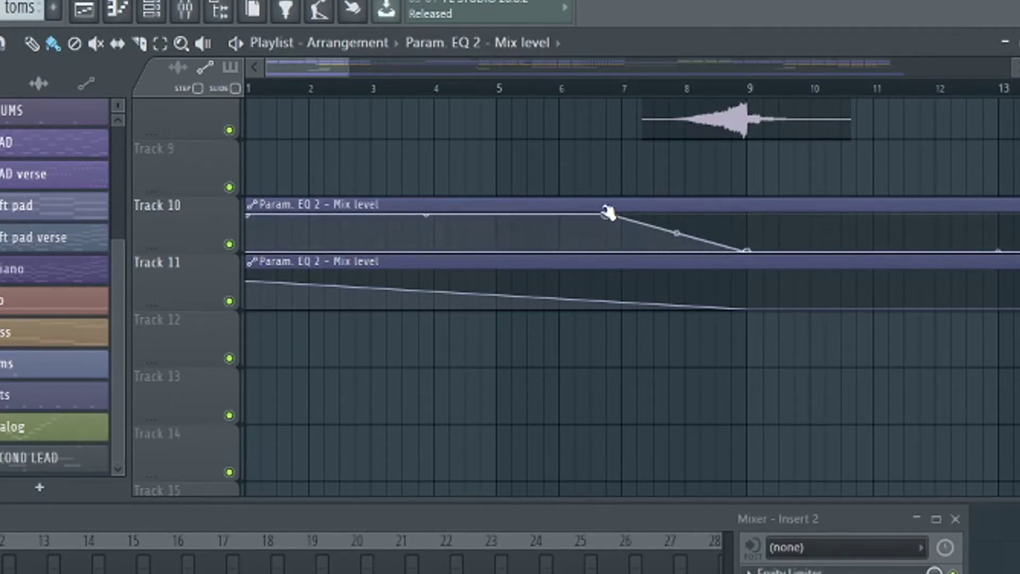
left_click(590, 87)
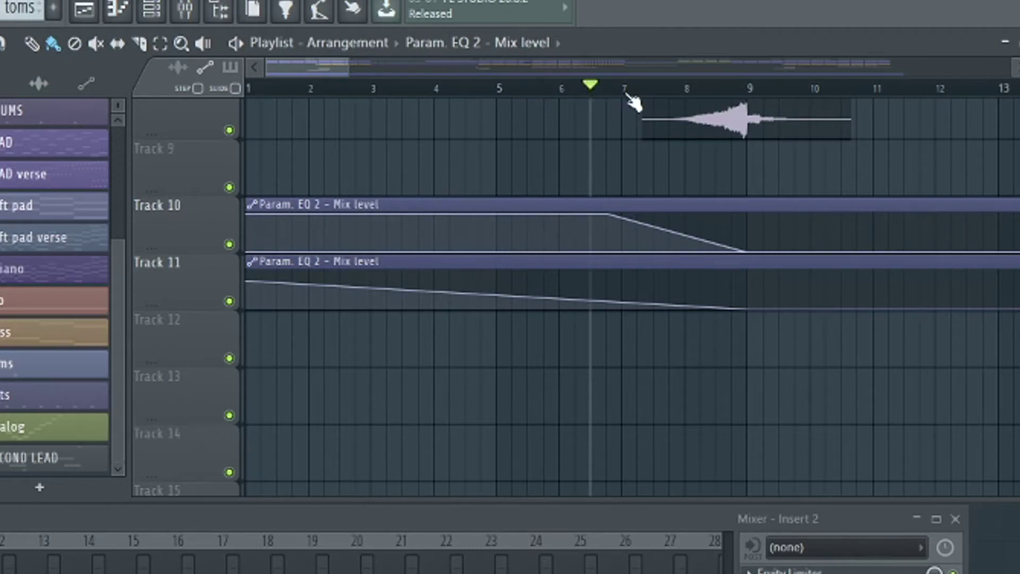
Open the FX 3 clip on Track 8 and the Crash 3 clip on Track 7 and audition their samples
left_click_drag(1015, 95, 1014, 91)
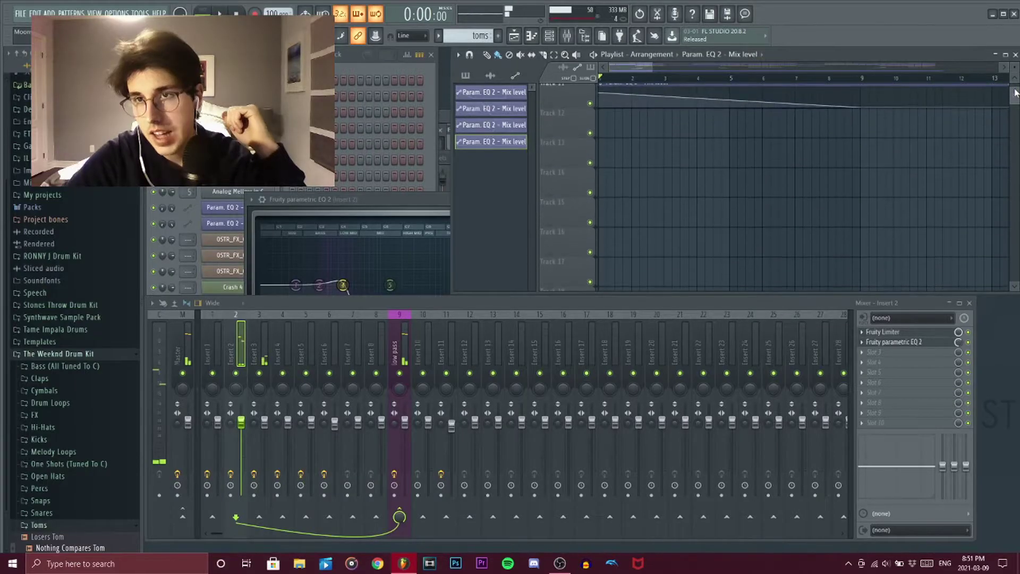
double_click(815, 222)
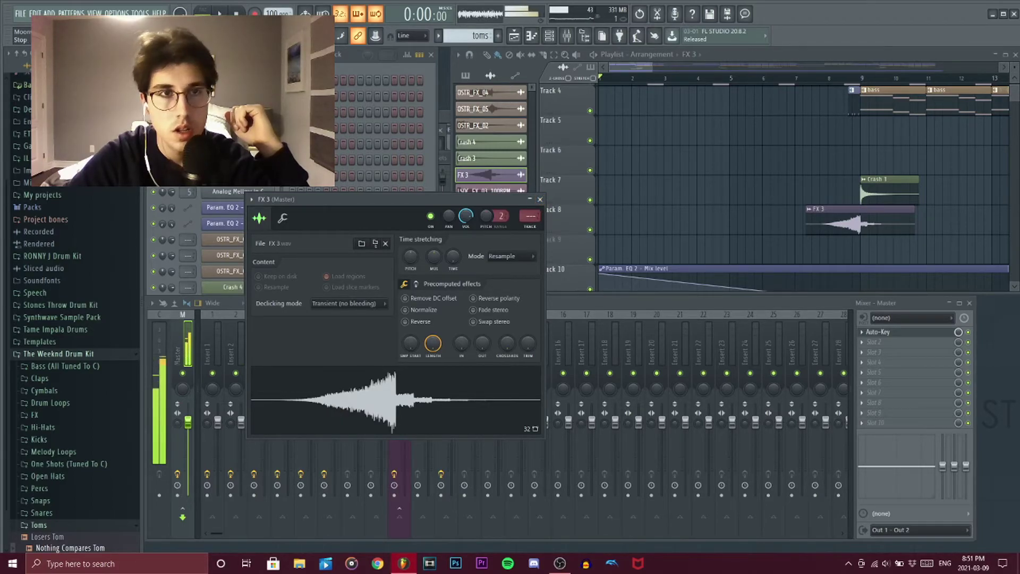
double_click(885, 186)
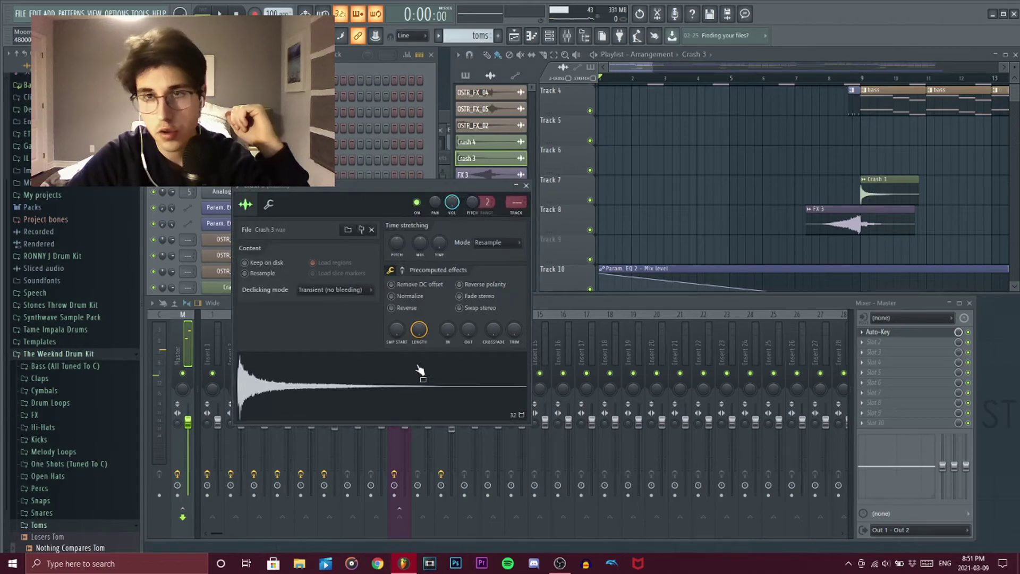
left_click(379, 410)
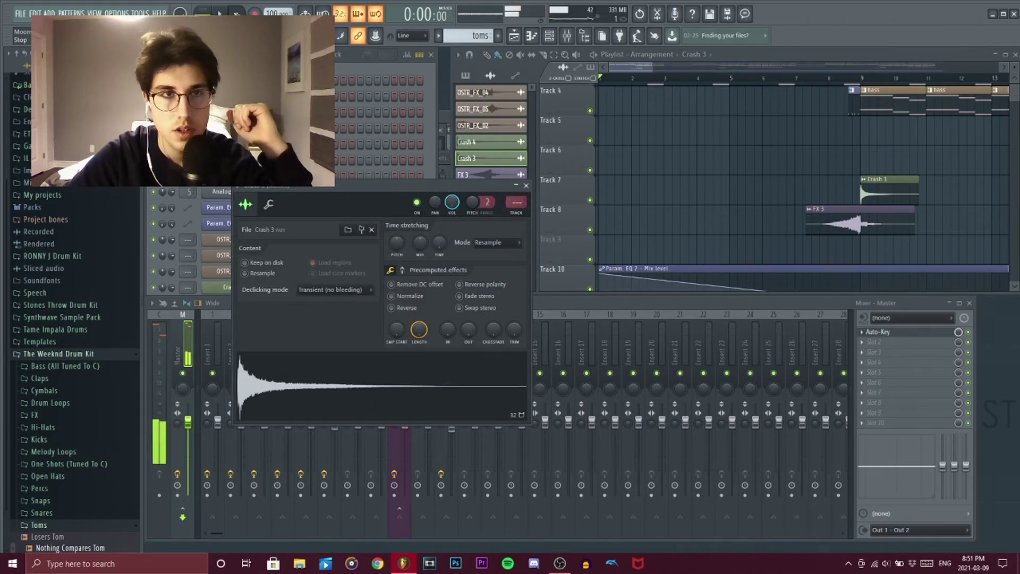
Show the playlist's whole arrangement from bar 1 to about bar 93 and examine its structure
scroll(1013, 85, "up", 3)
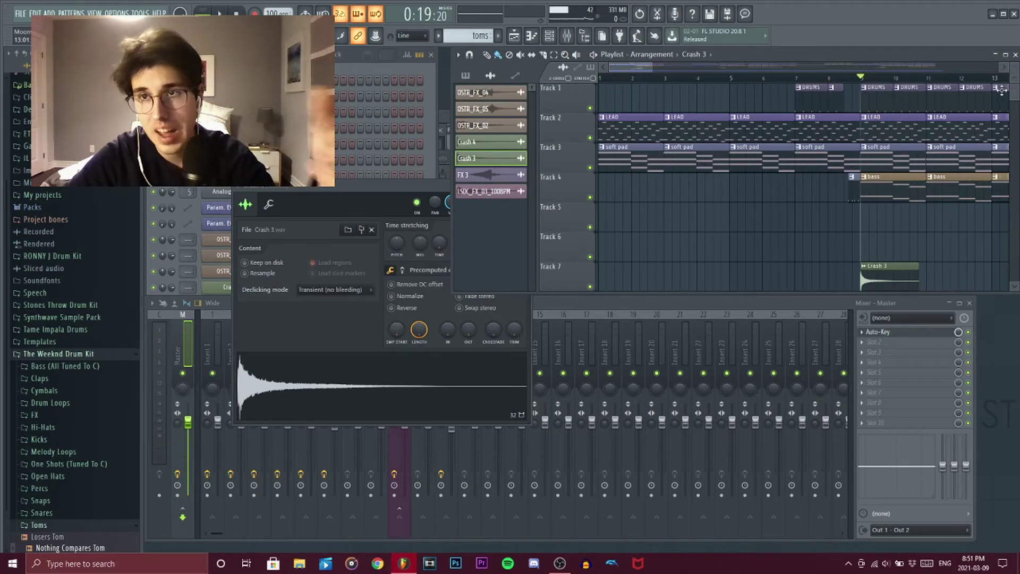
left_click_drag(650, 64, 737, 66)
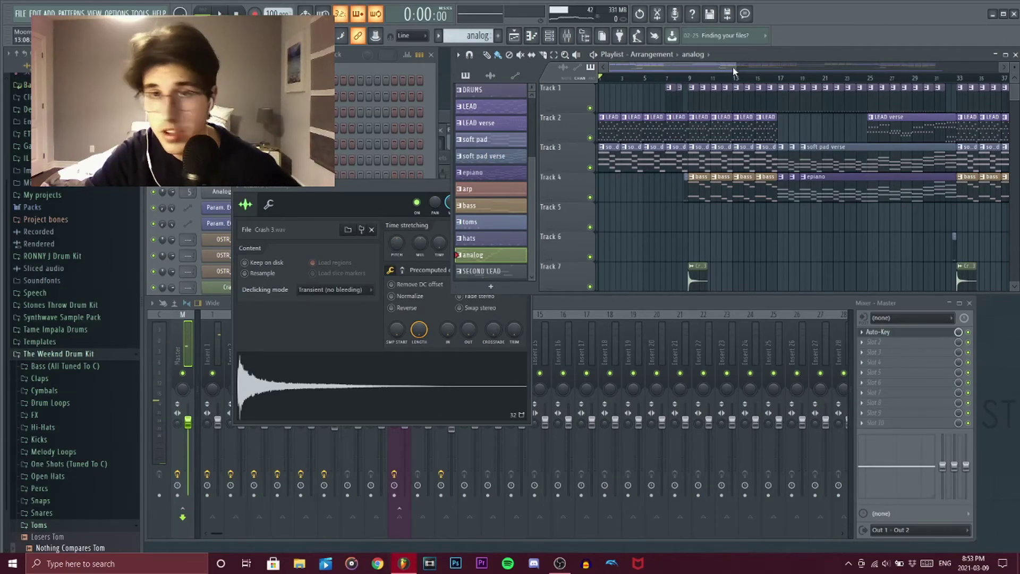
left_click_drag(736, 67, 972, 93)
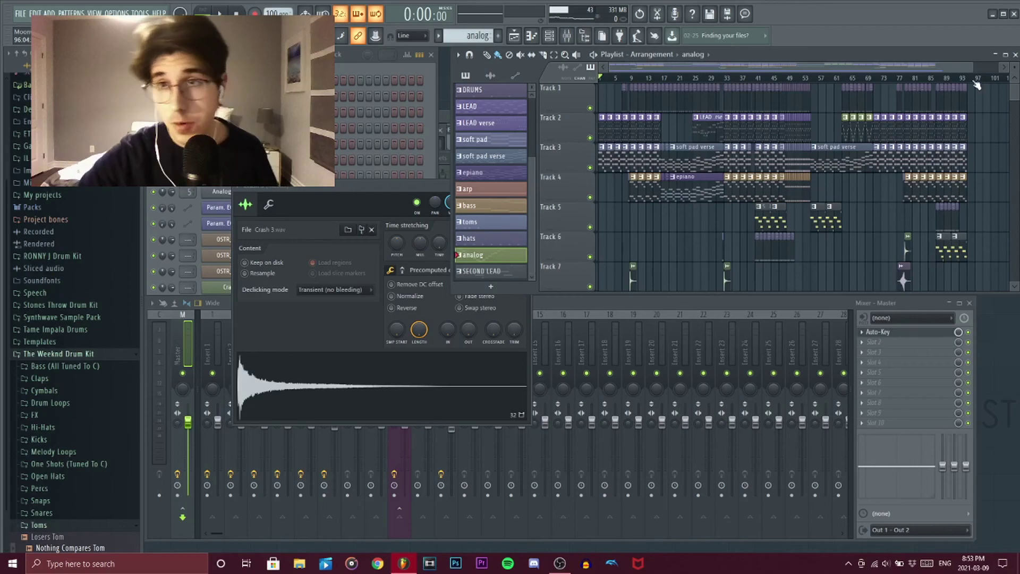
left_click_drag(973, 68, 939, 68)
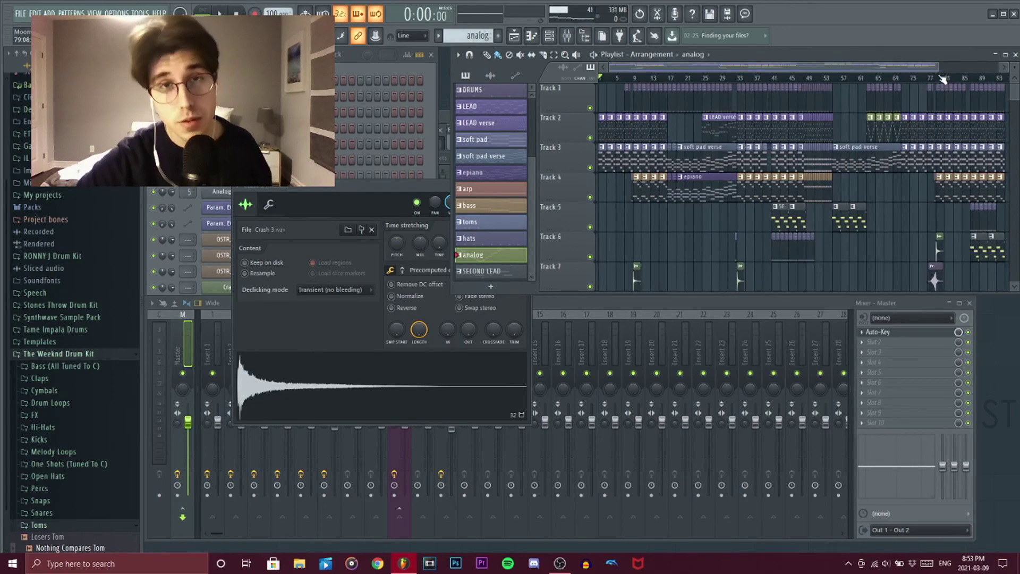